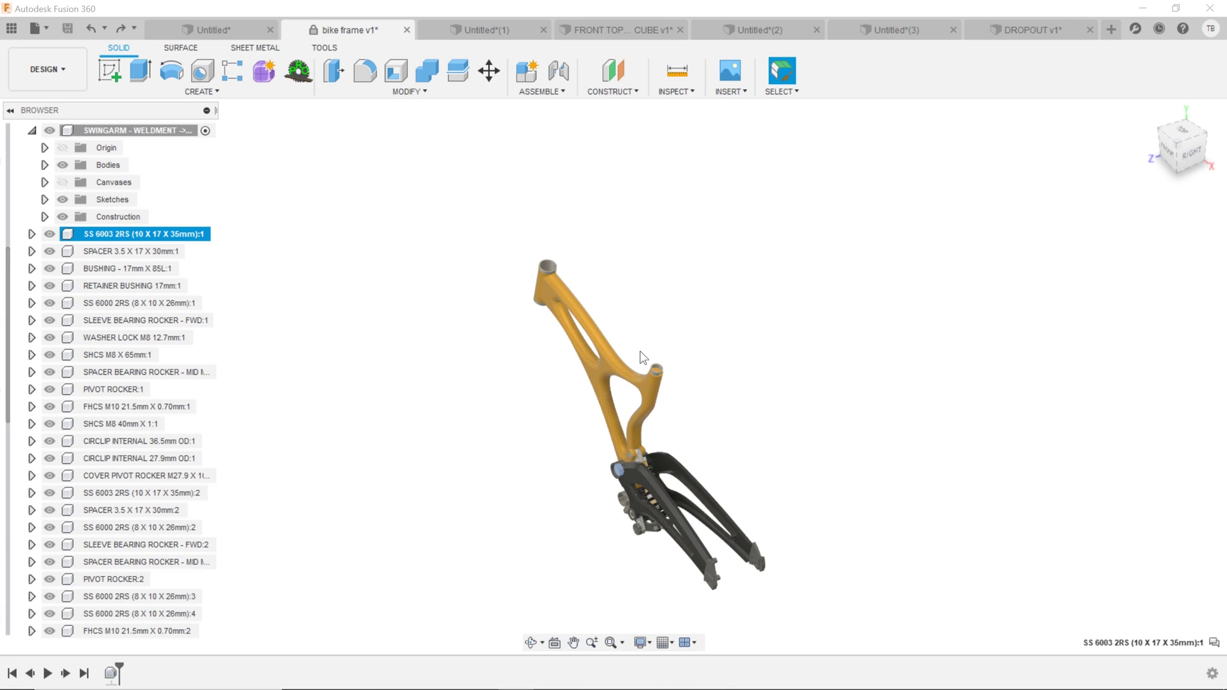
# Step: Orbit the bike frame to view it from another side
pyautogui.keyDown('shift'); pyautogui.moveTo(645, 358); pyautogui.dragTo(691, 331, button='middle'); pyautogui.keyUp('shift')
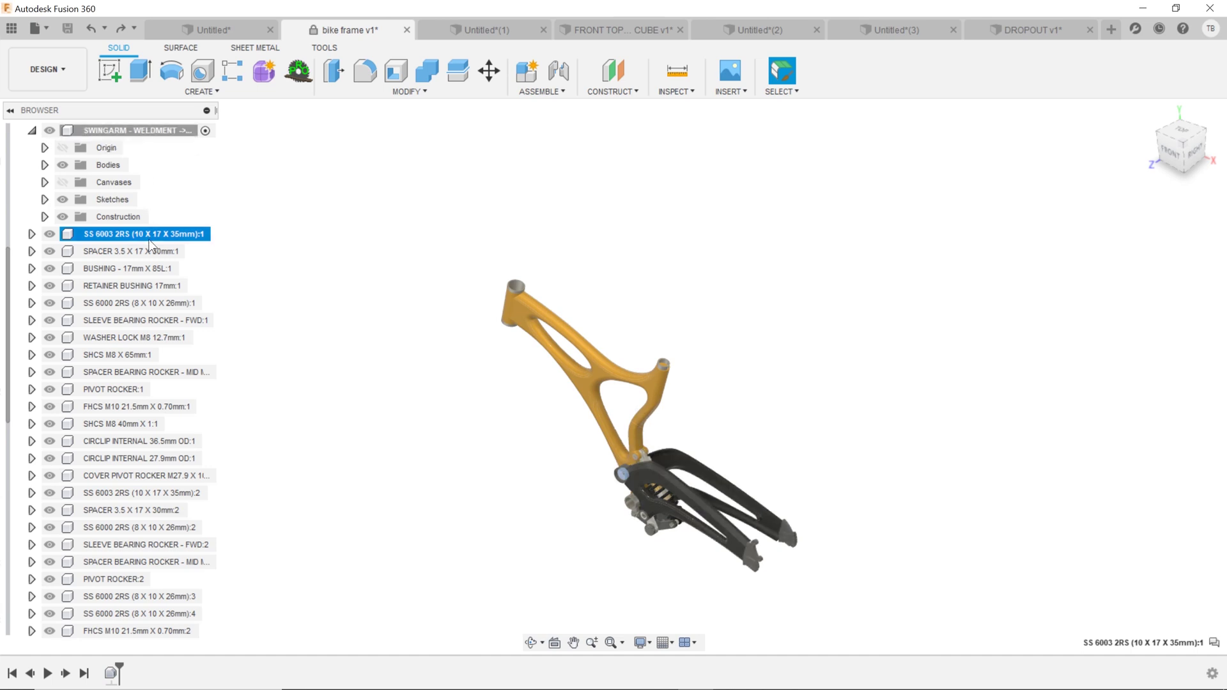
# Step: Zoom in and orbit to a rear view of the swingarm
pyautogui.rightClick(101, 236)
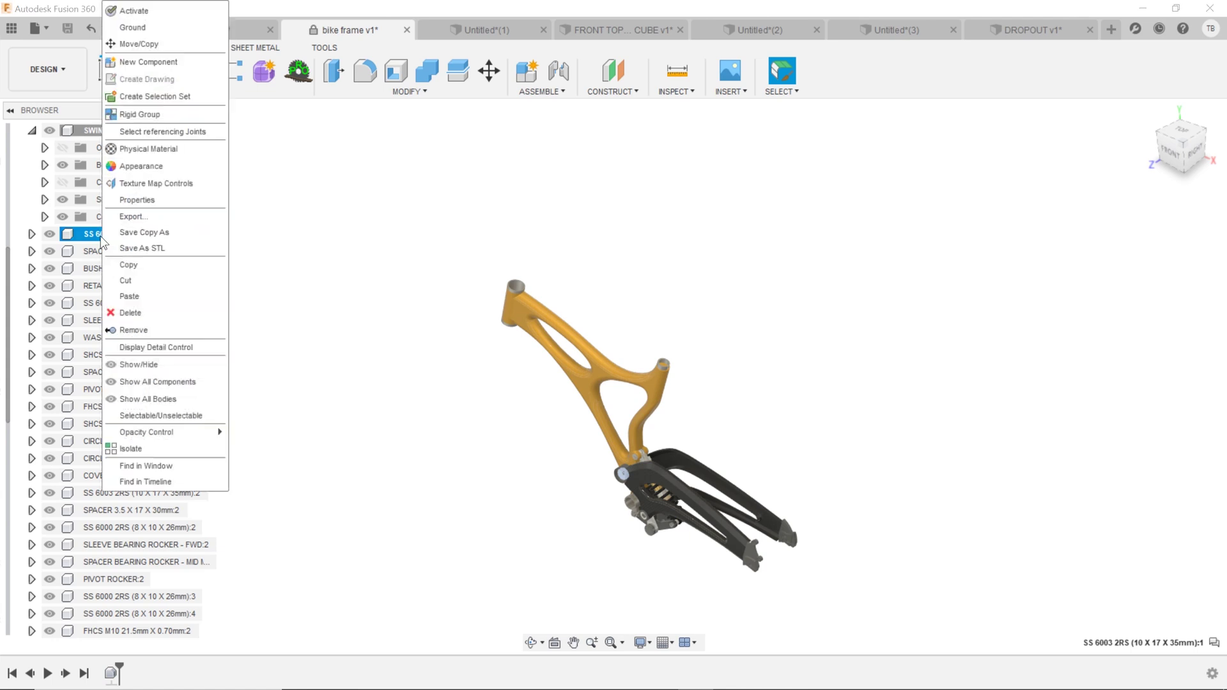
pyautogui.press('Escape')
pyautogui.scroll(5, 709, 521)
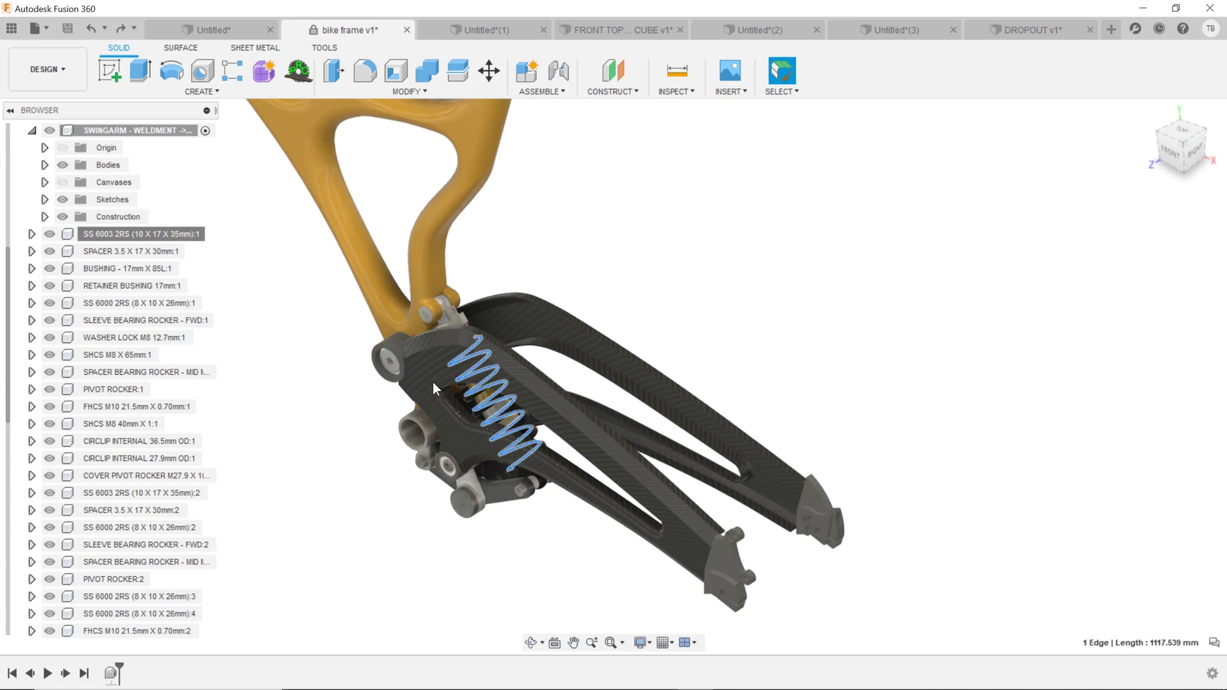
pyautogui.click(166, 251)
pyautogui.keyDown('shift'); pyautogui.moveTo(576, 431); pyautogui.dragTo(611, 384, button='middle'); pyautogui.keyUp('shift')
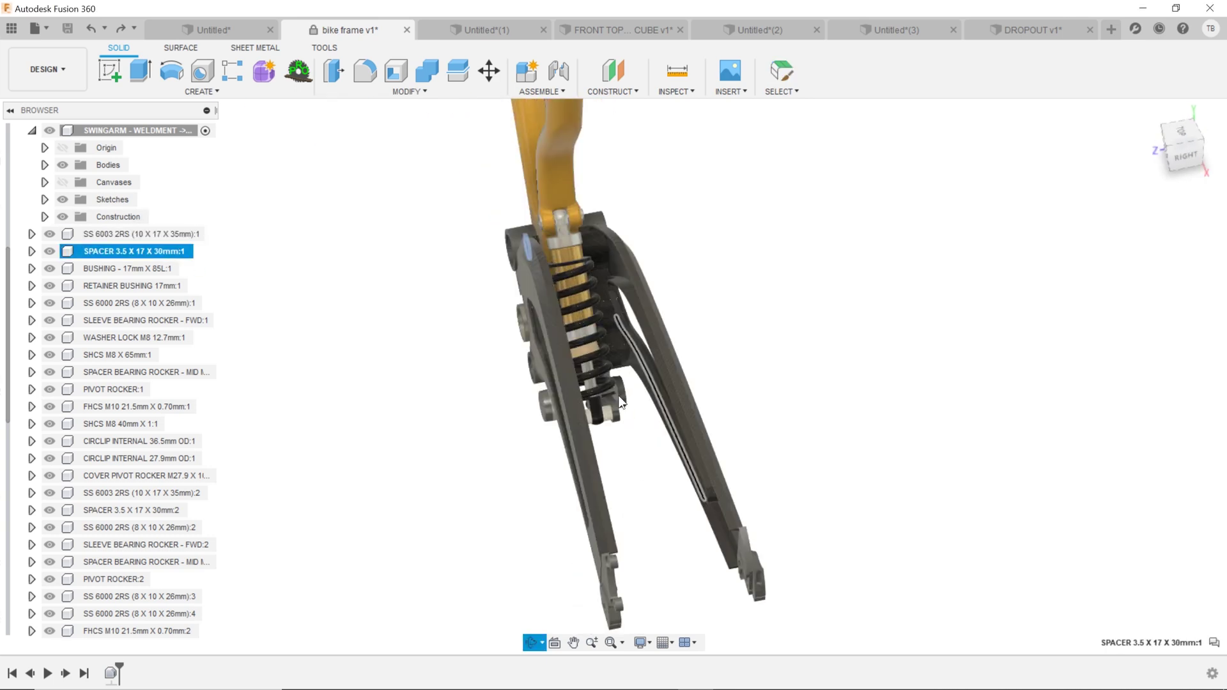
# Step: Find the spring in the browser and select the MANITOU METEL (215mm) -> v2:1 component
pyautogui.click(606, 351)
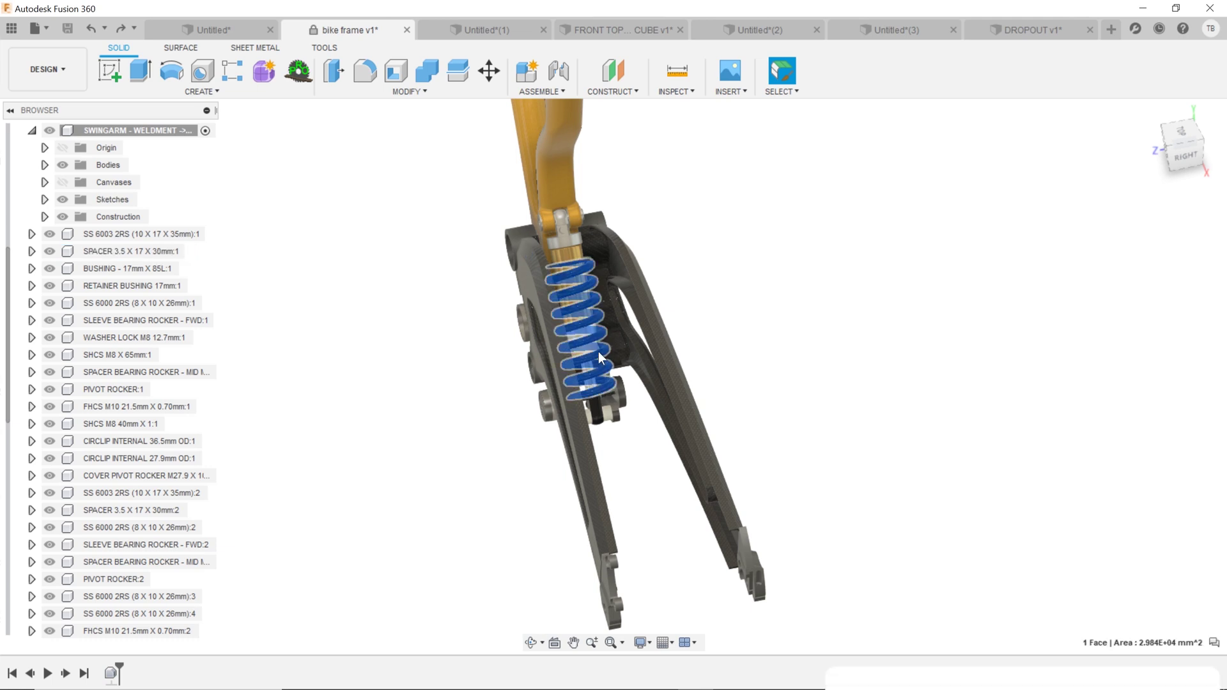
pyautogui.rightClick(600, 348)
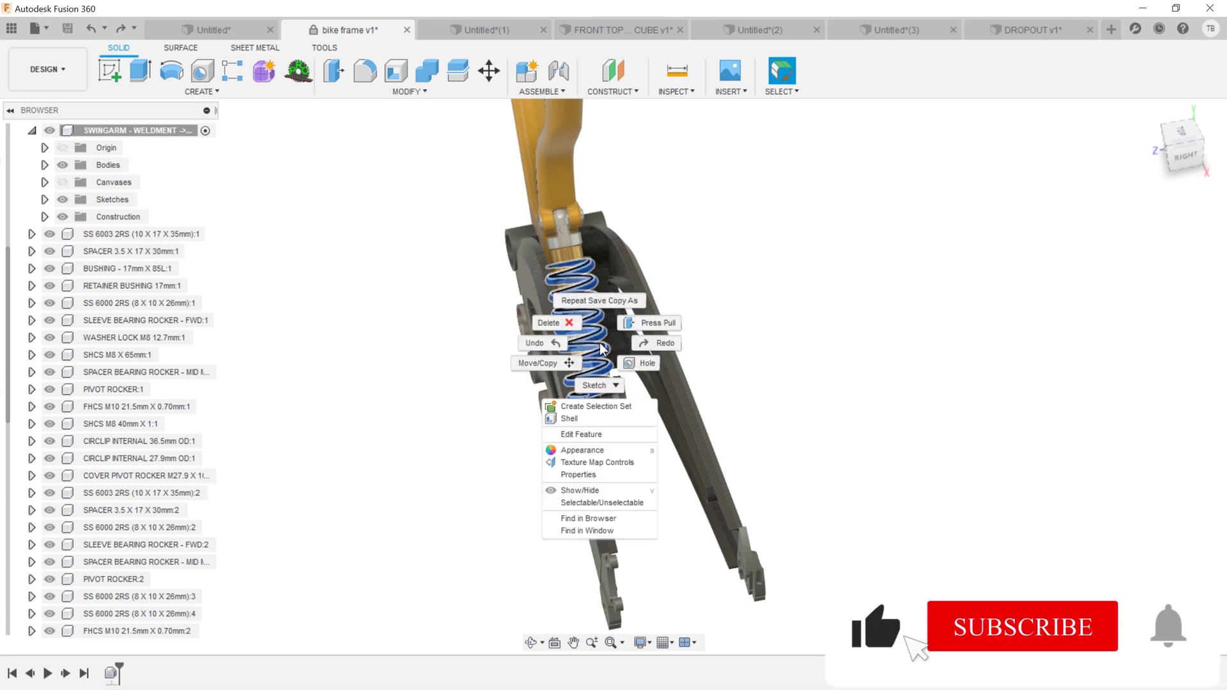
pyautogui.click(604, 518)
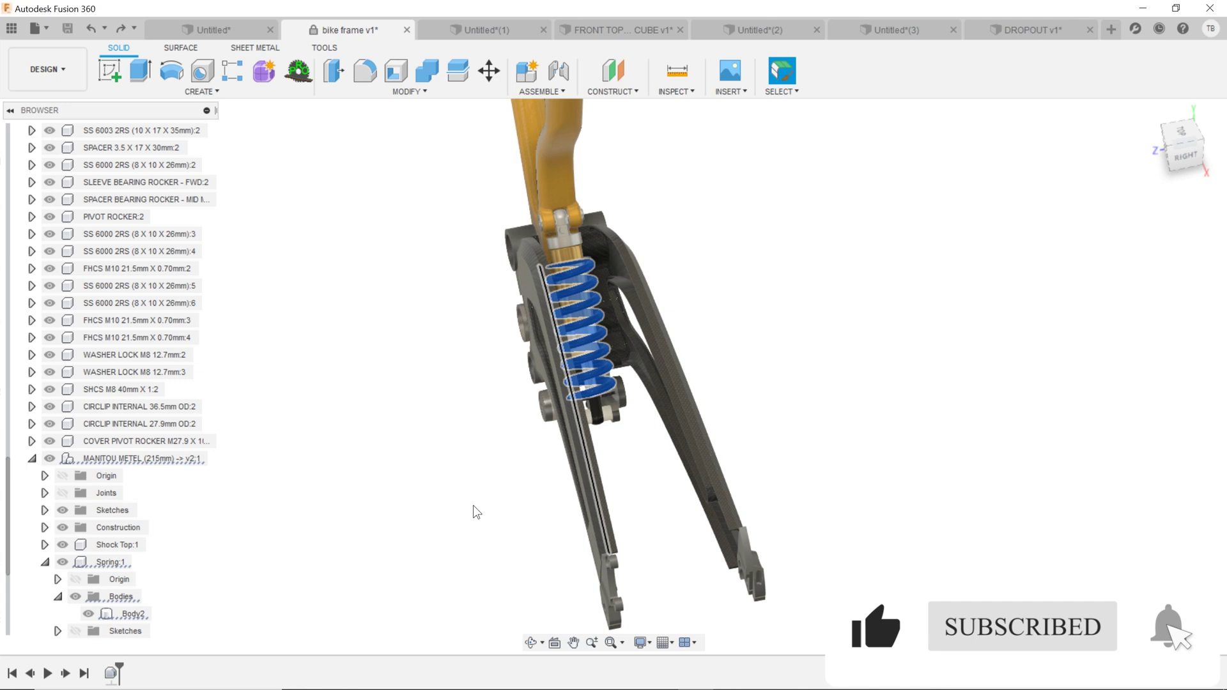
pyautogui.click(138, 458)
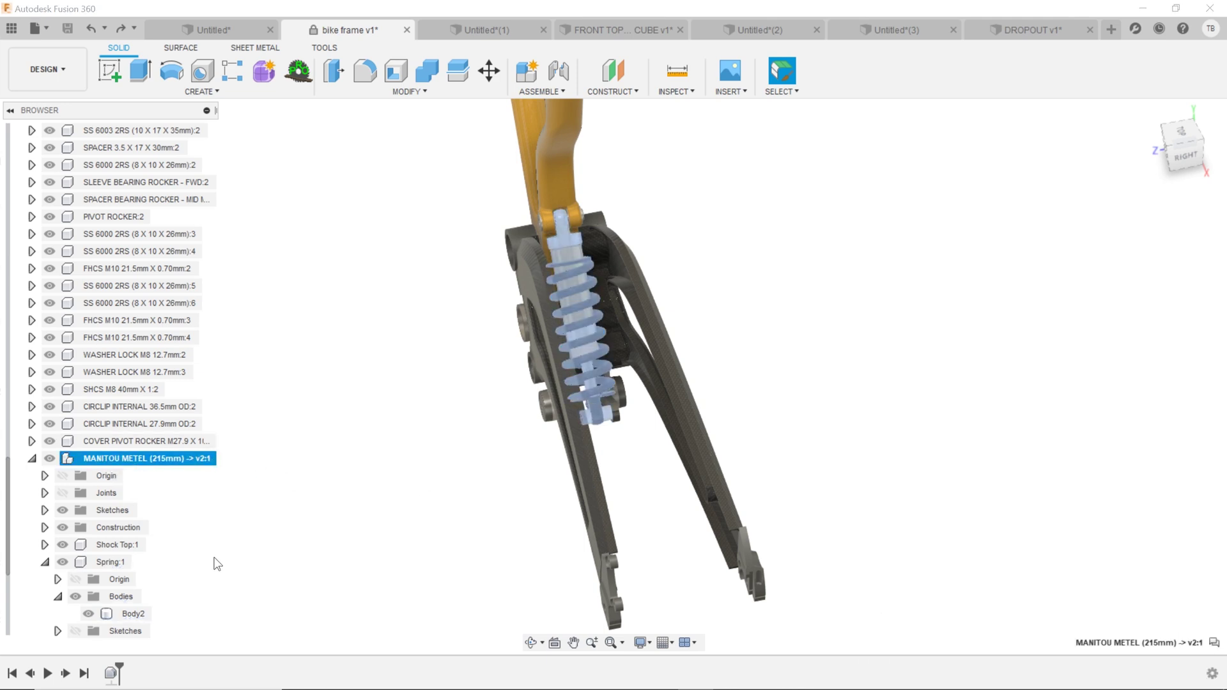
# Step: Save a copy of the MANITOU METEL component as 'spring assembly' in Tech & Espresso
pyautogui.rightClick(149, 464)
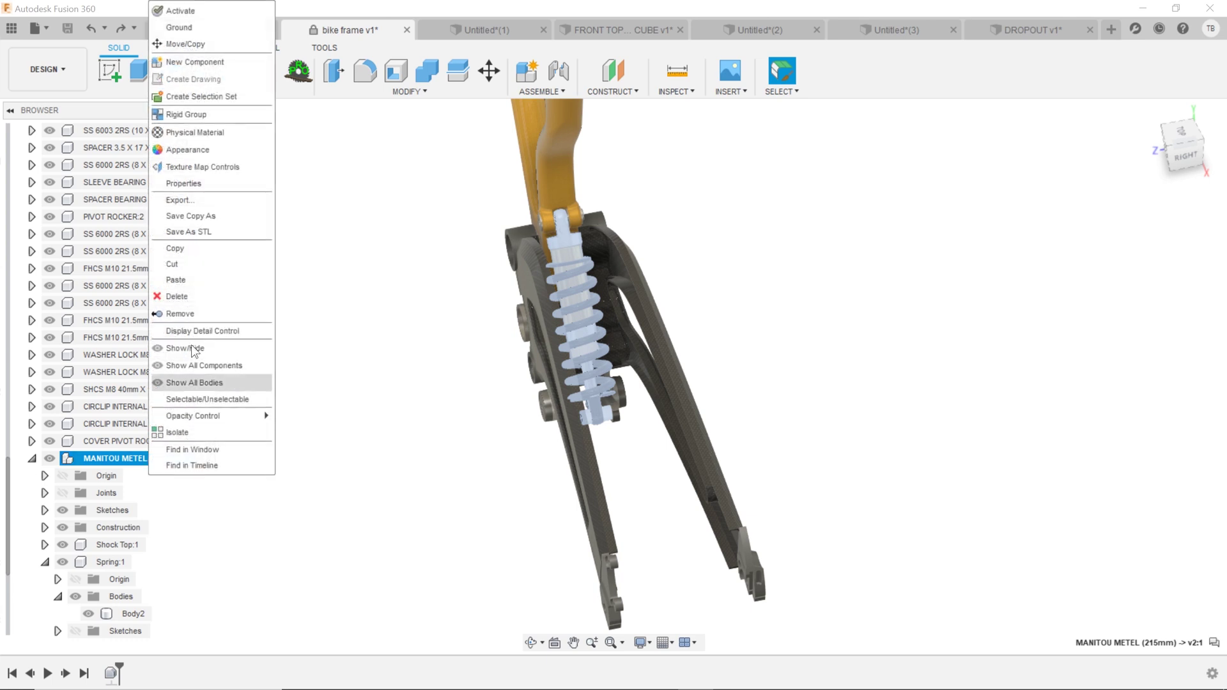
pyautogui.click(212, 221)
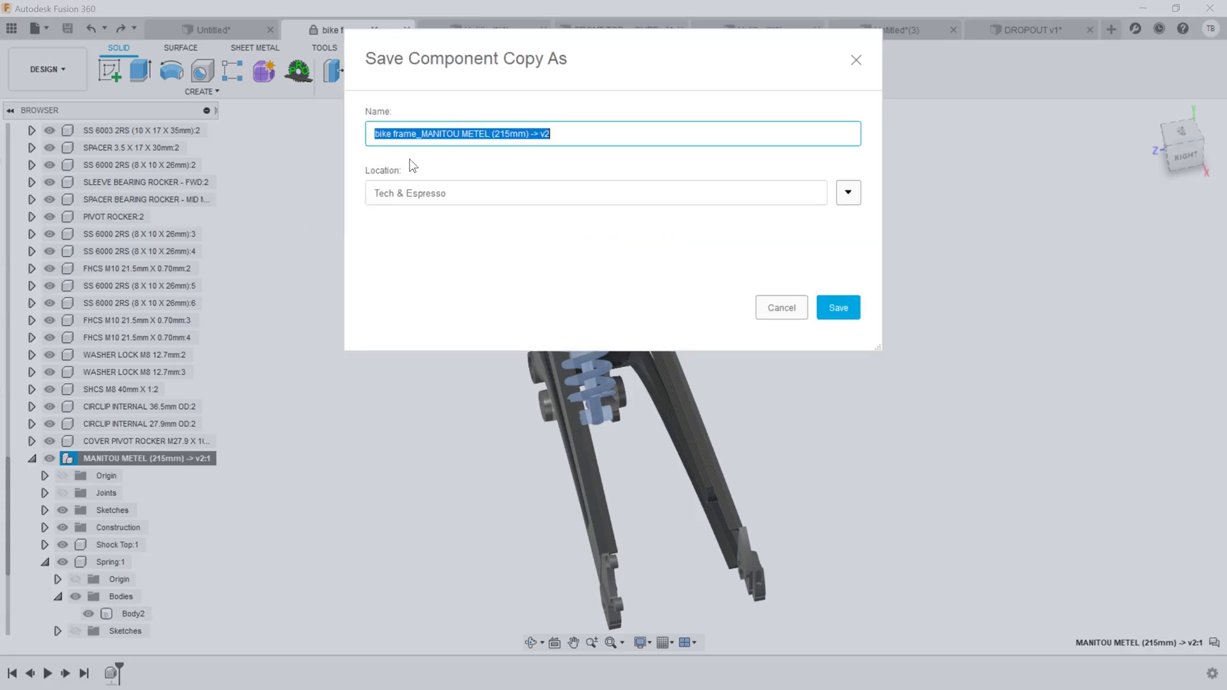
pyautogui.write('spring assembly')
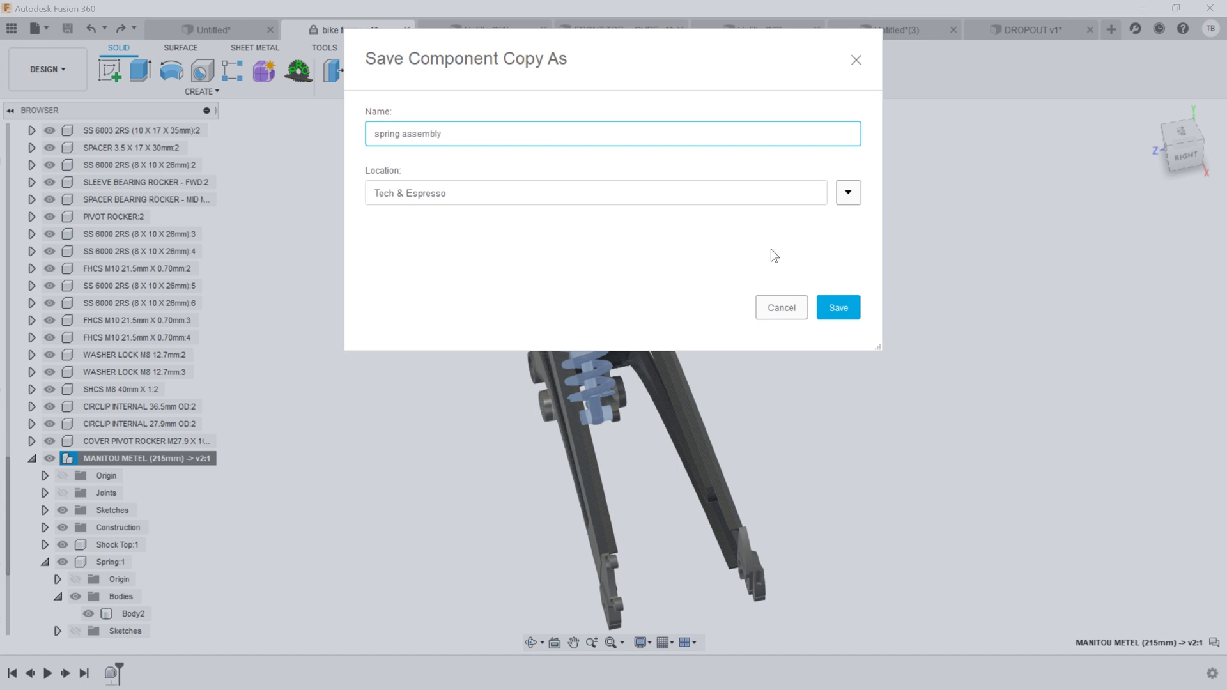
pyautogui.click(833, 309)
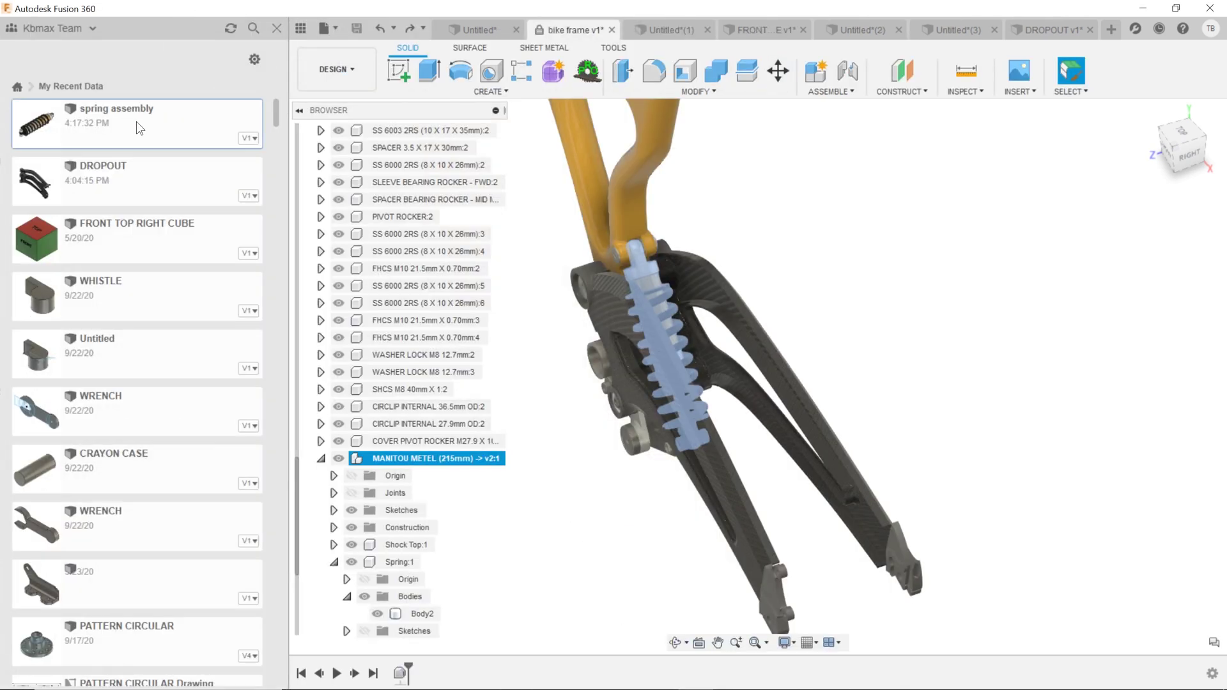
# Step: Open 'spring assembly' from the Data Panel, then return to the bike frame design
pyautogui.doubleClick(124, 126)
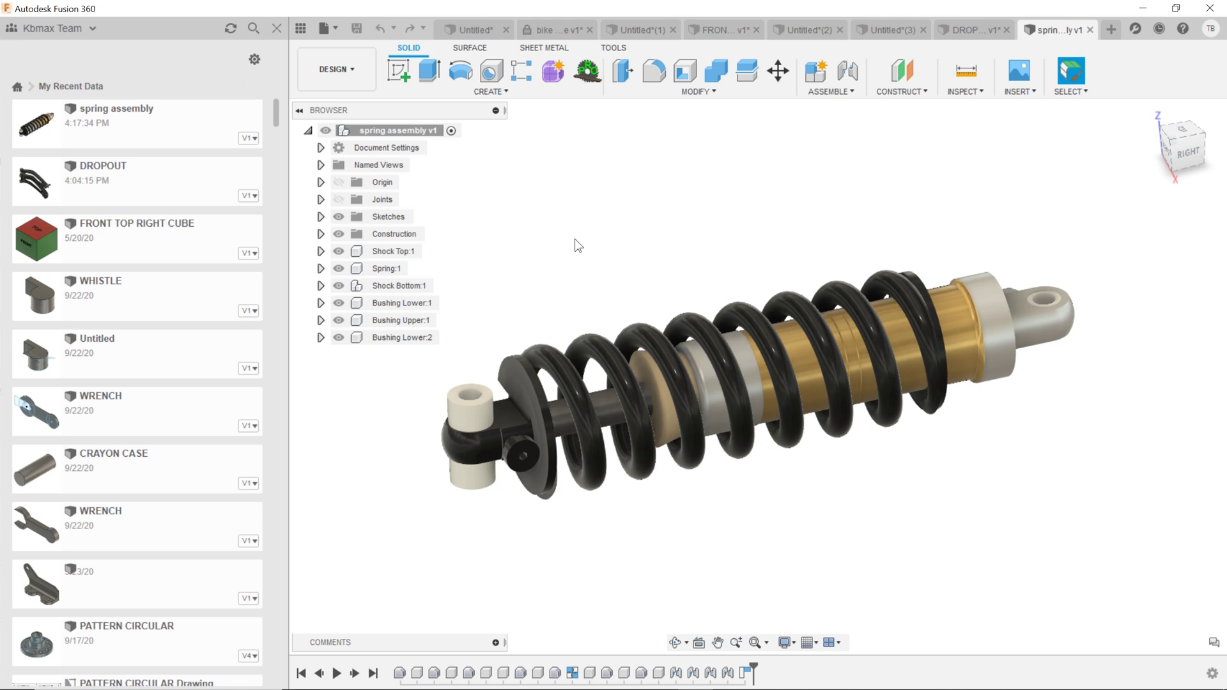
pyautogui.click(279, 28)
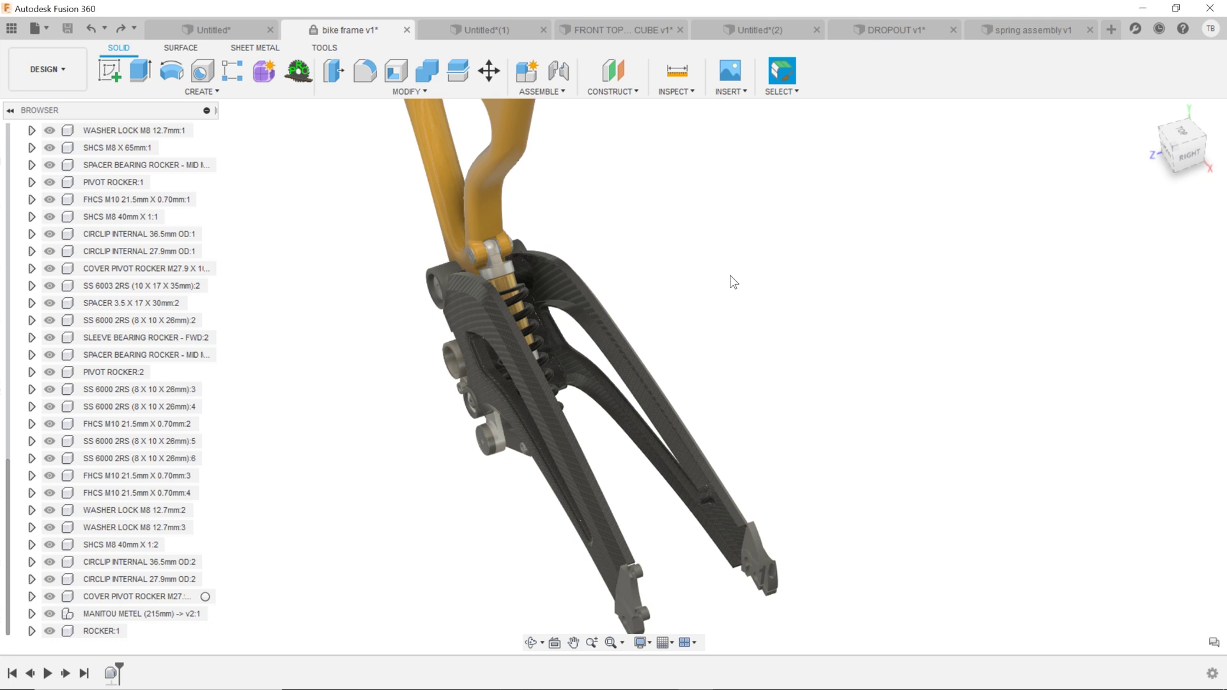
pyautogui.write('sm')
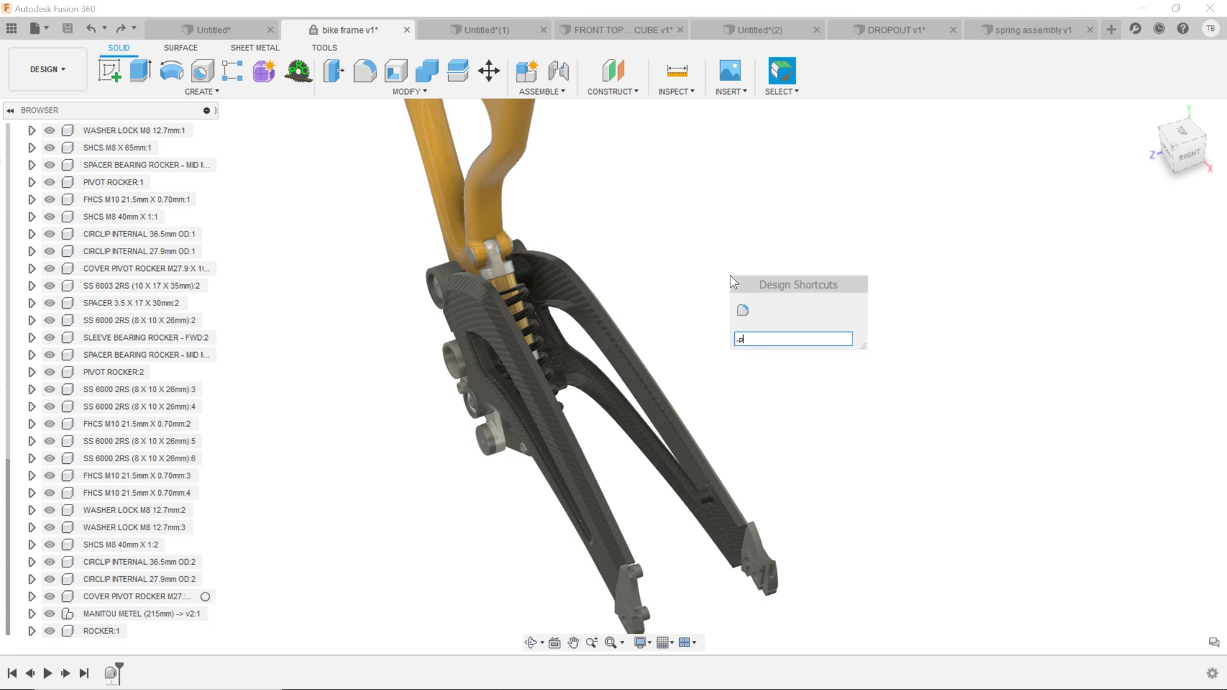
pyautogui.write('ove')
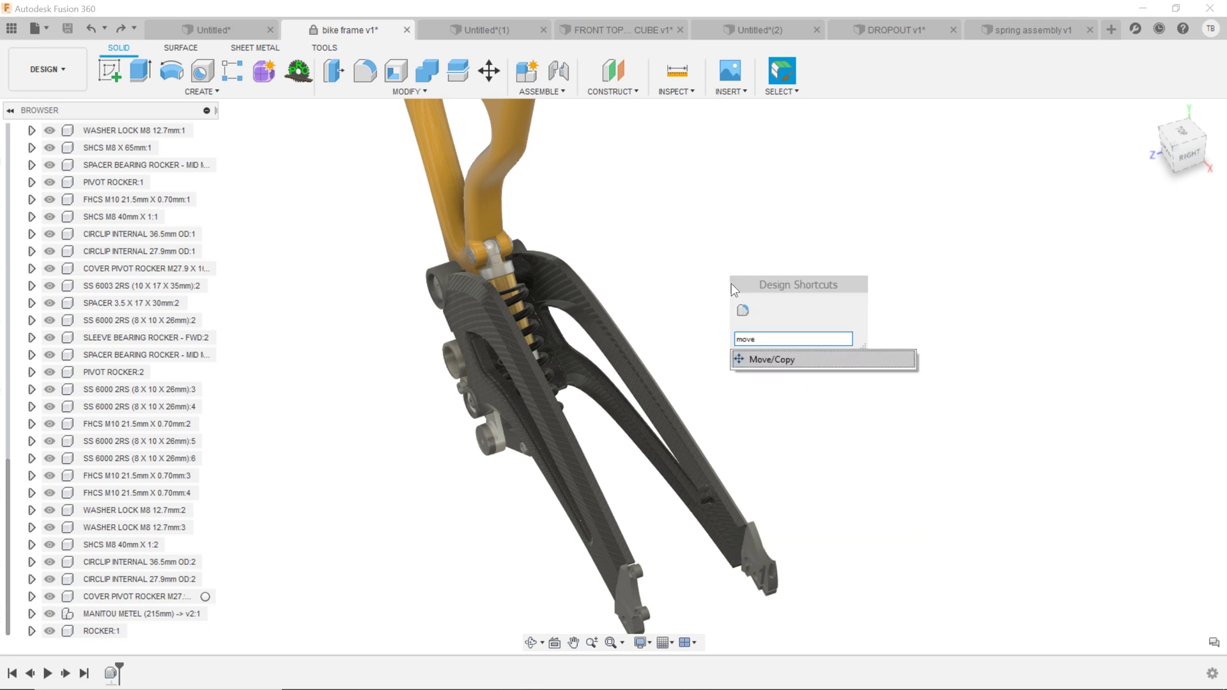
pyautogui.click(798, 359)
pyautogui.scroll(-5, 644, 304)
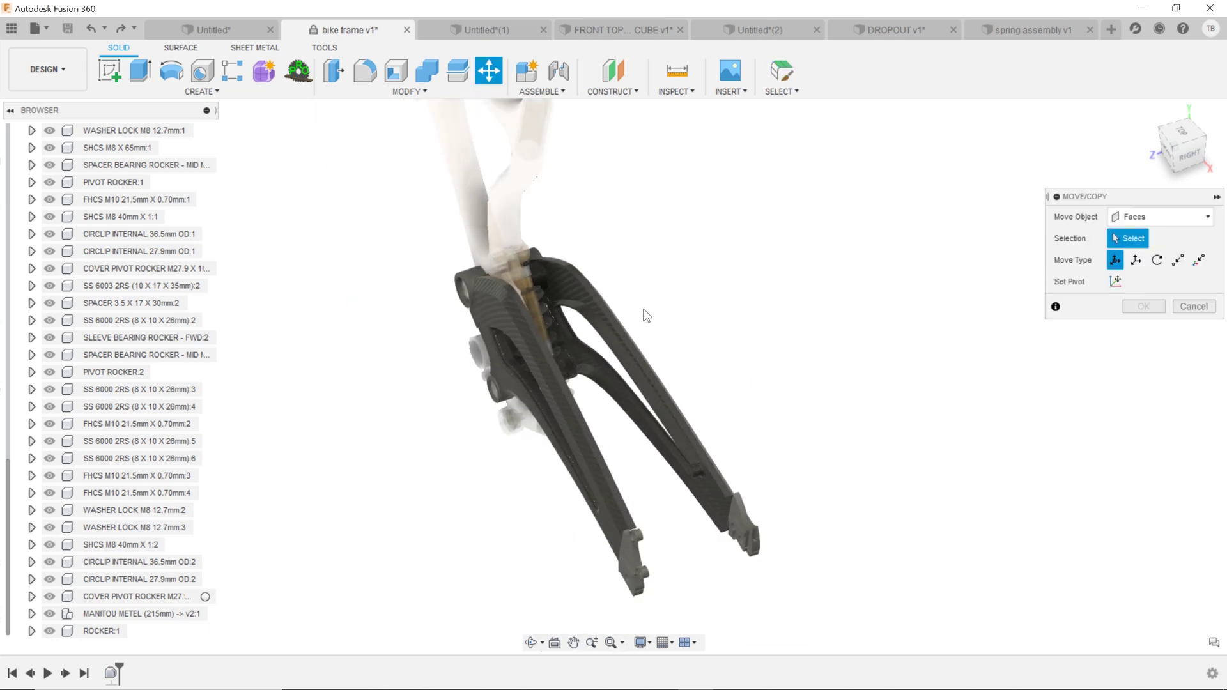
pyautogui.moveTo(586, 131); pyautogui.dragTo(604, 232, button='middle')
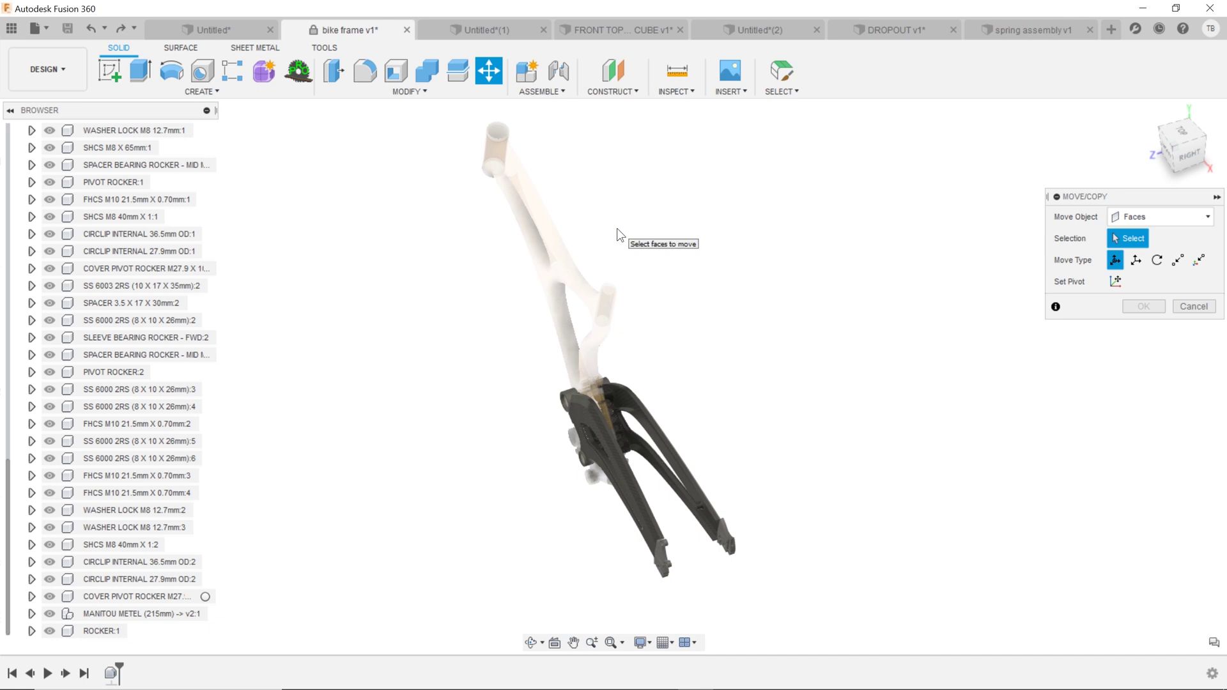
pyautogui.click(1173, 217)
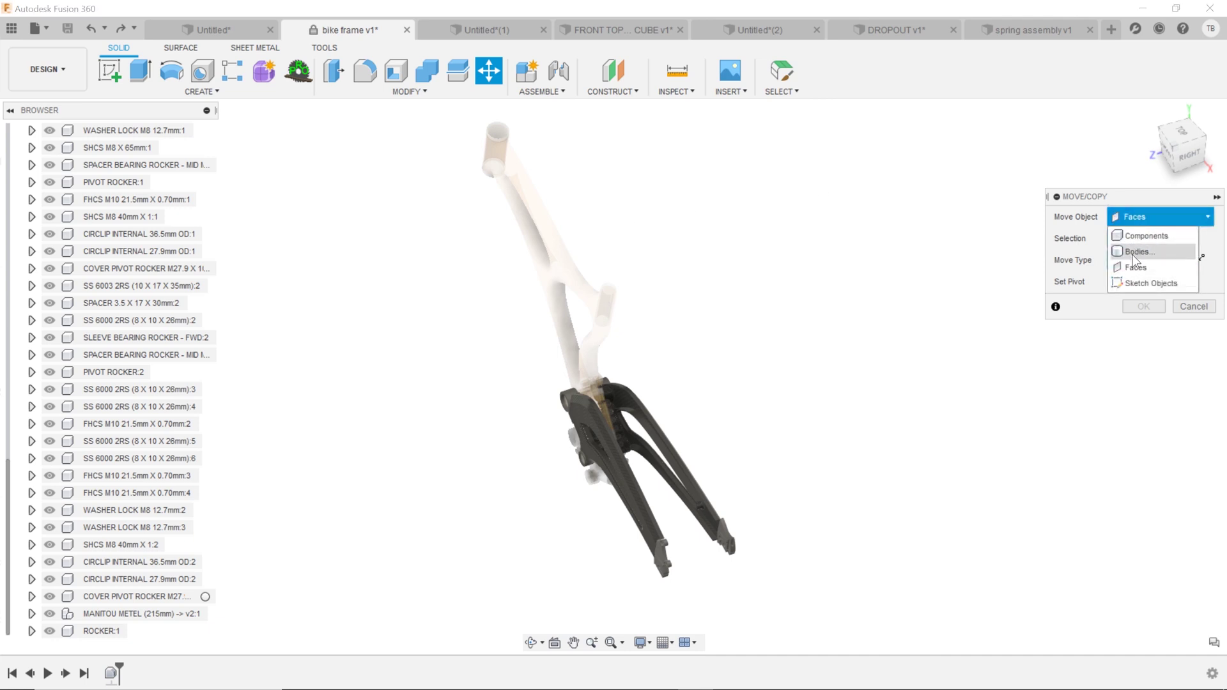
pyautogui.click(1144, 235)
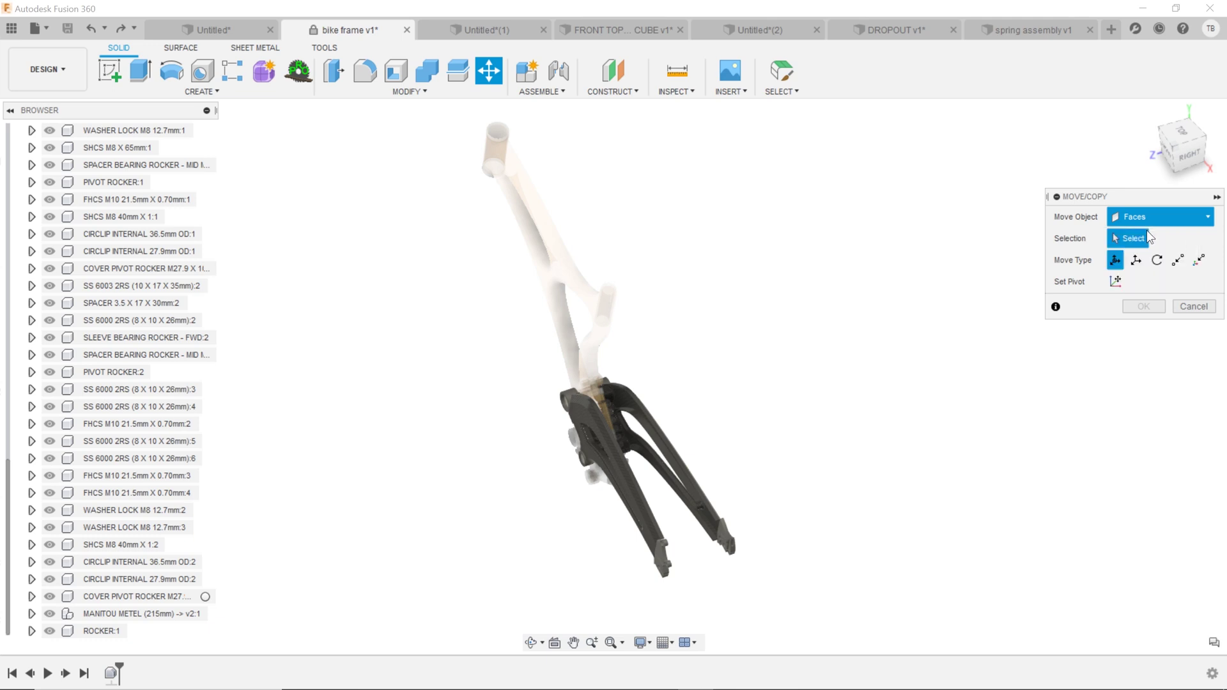
pyautogui.click(1160, 219)
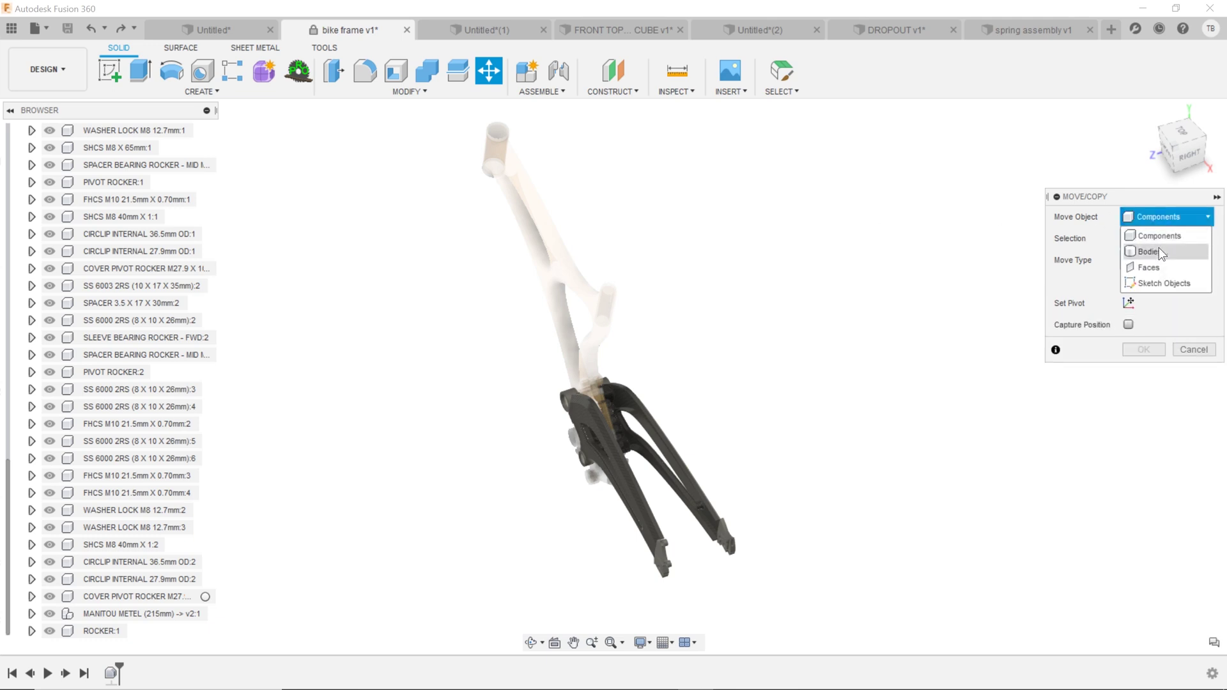
pyautogui.click(1158, 250)
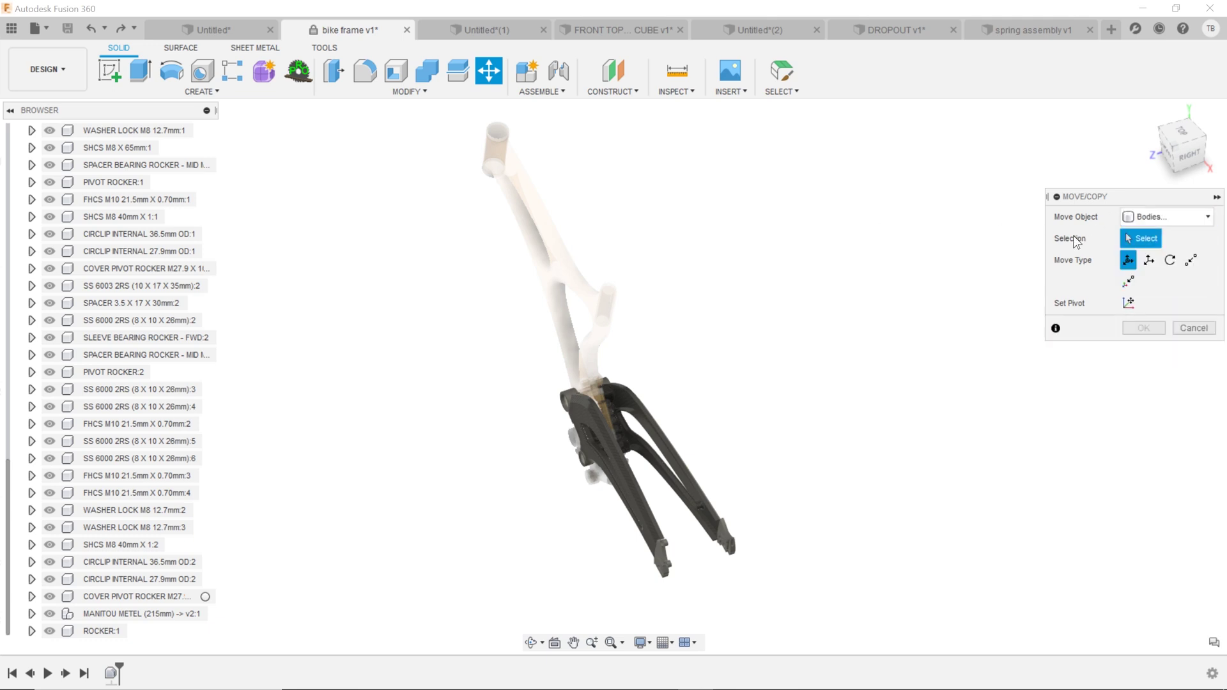
pyautogui.click(1164, 217)
pyautogui.click(1160, 254)
pyautogui.click(1135, 280)
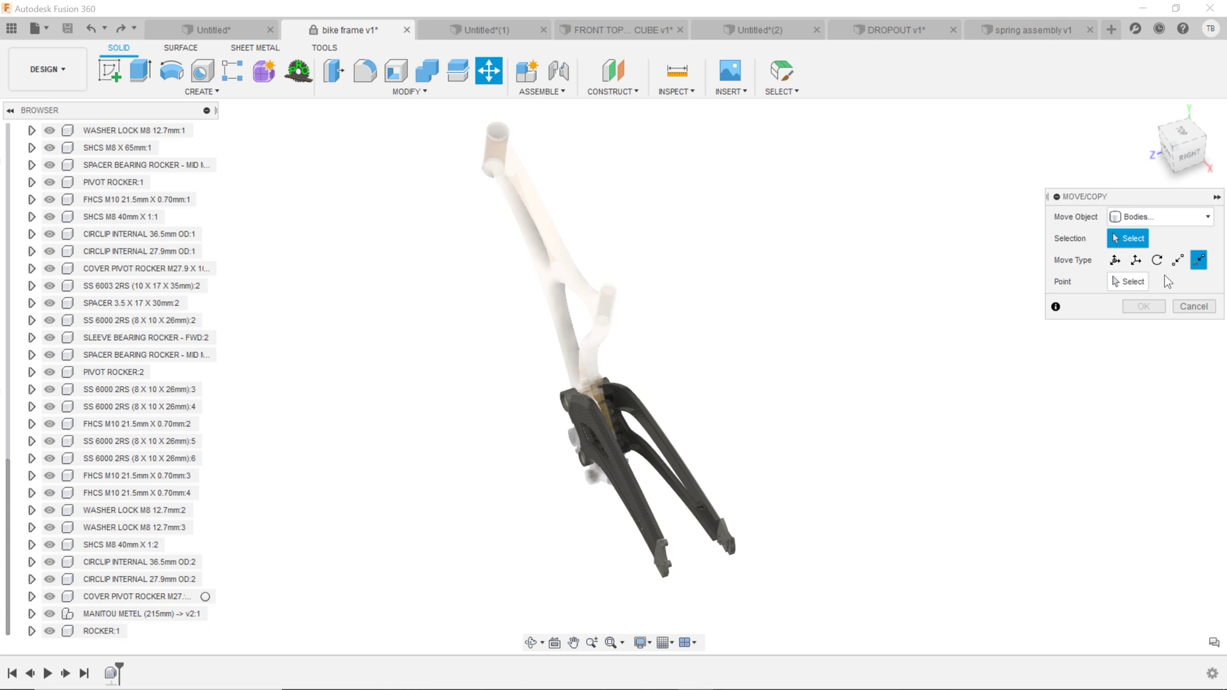
# Step: Start a body Move/Copy on the bike frame and try a trial slide along X
pyautogui.press('Escape')
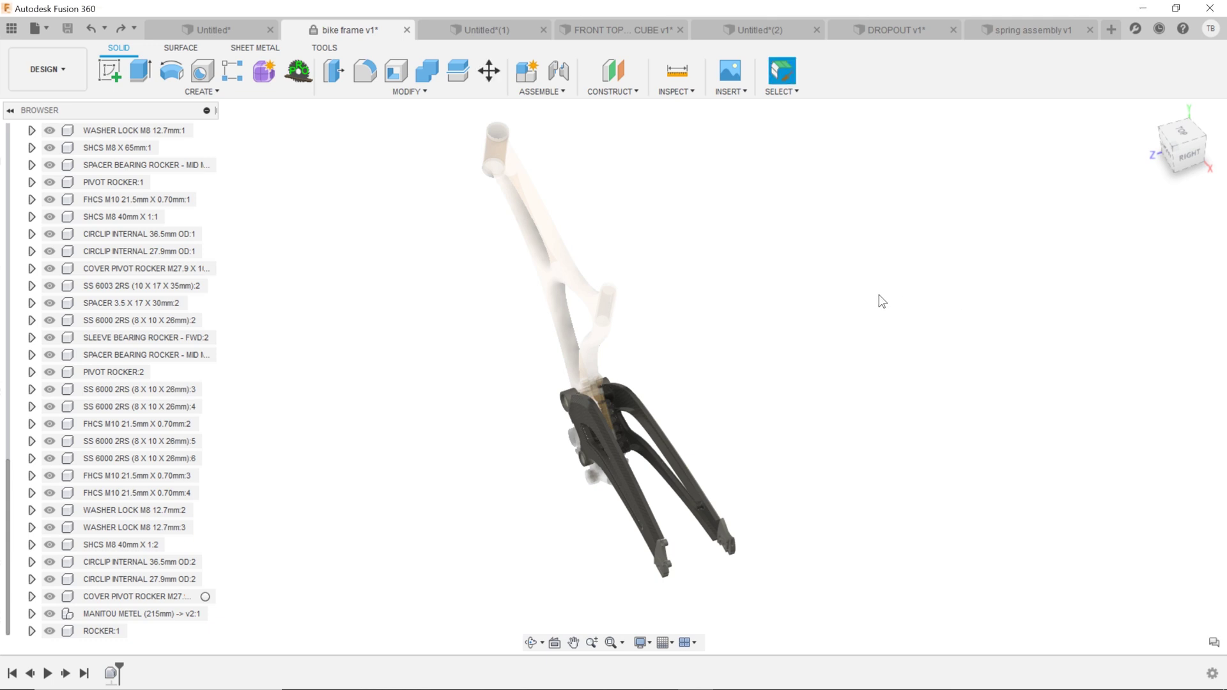
pyautogui.write('smove')
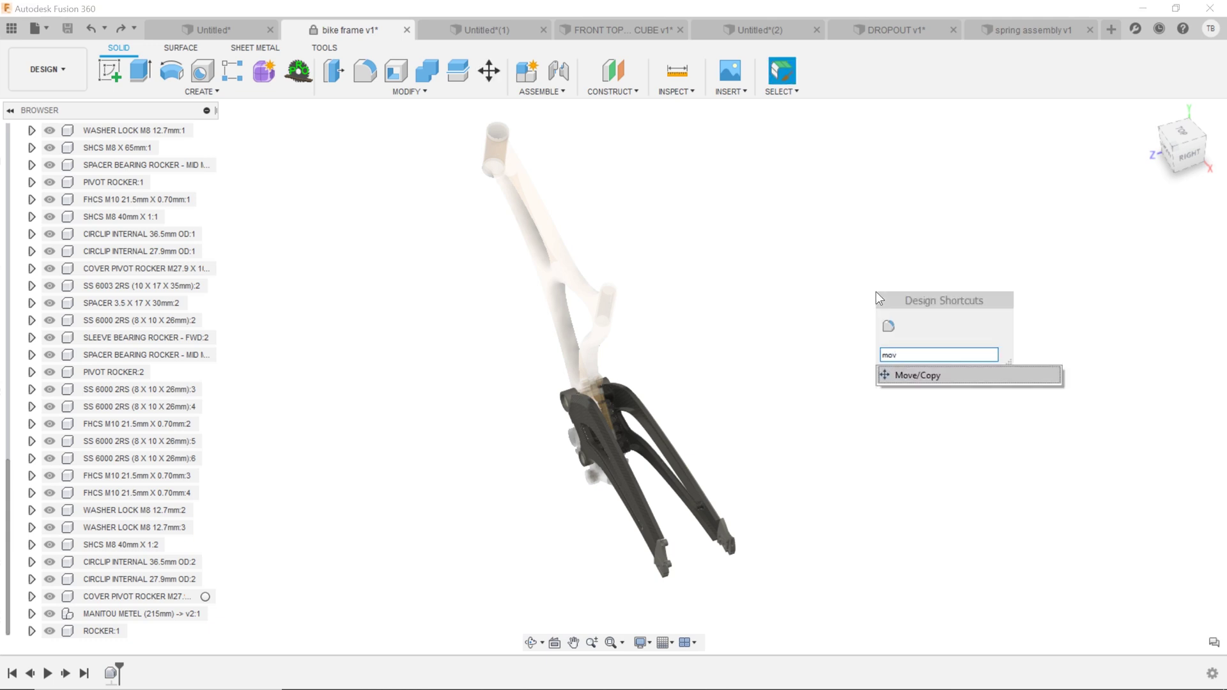
pyautogui.press('Return')
pyautogui.click(1156, 217)
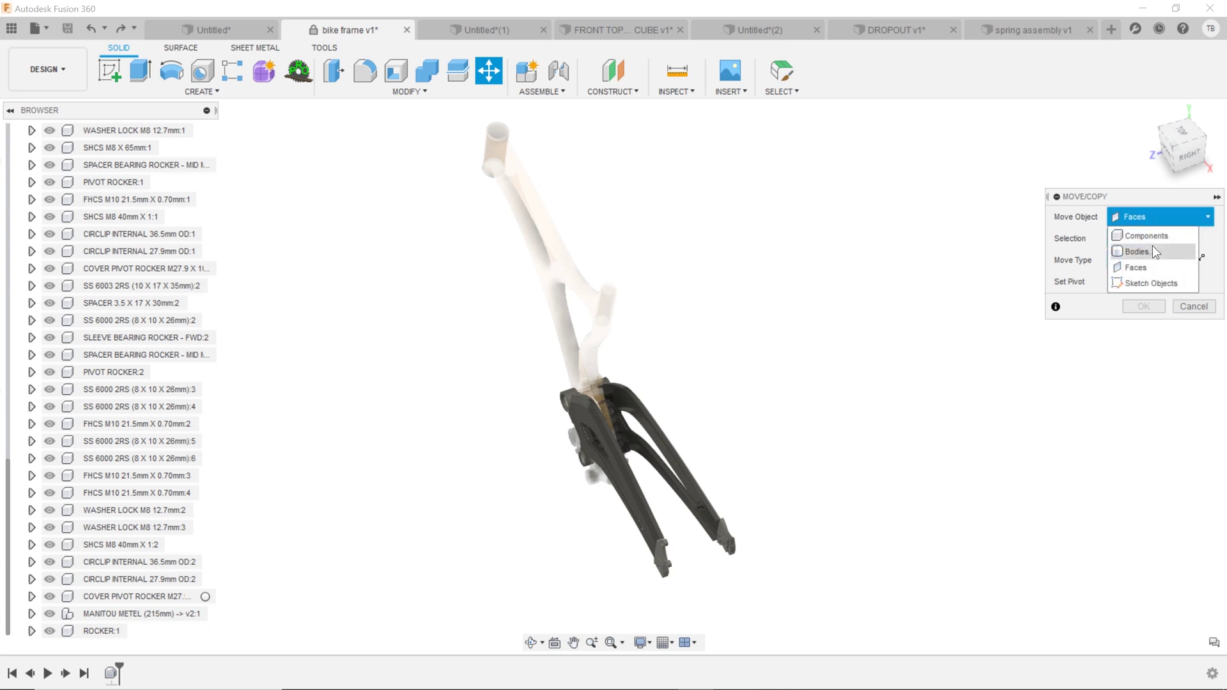
pyautogui.click(1152, 245)
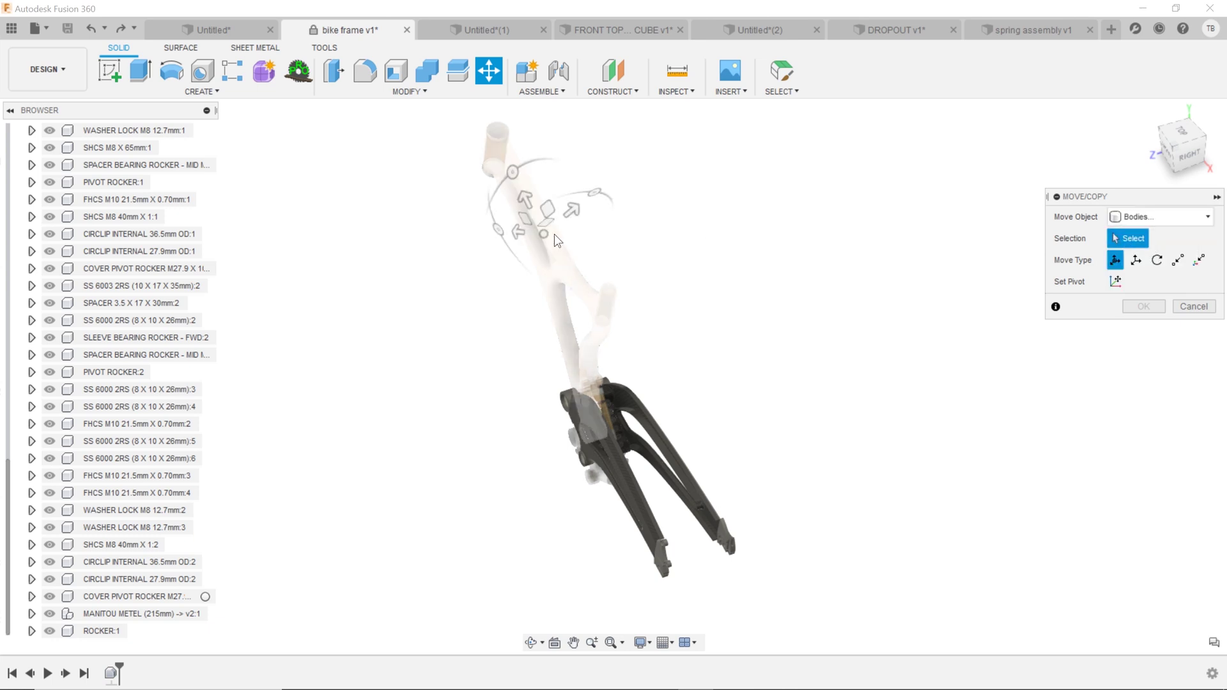
pyautogui.click(554, 233)
pyautogui.click(547, 226)
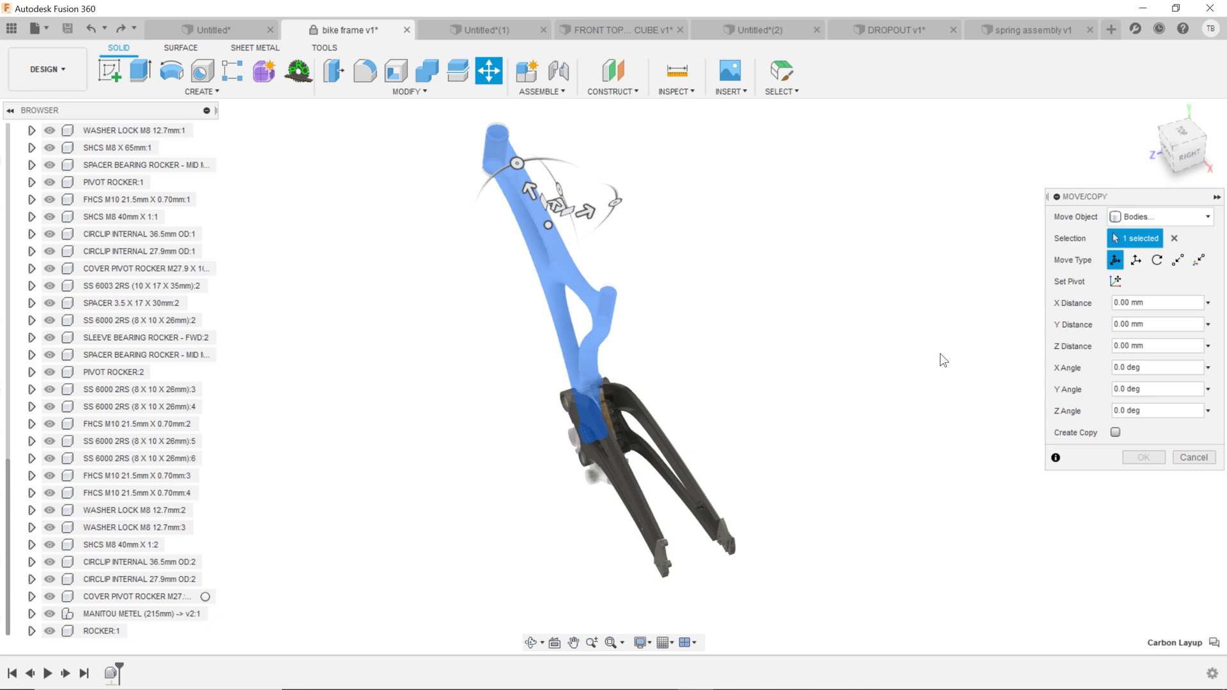
pyautogui.moveTo(584, 211); pyautogui.dragTo(736, 182)
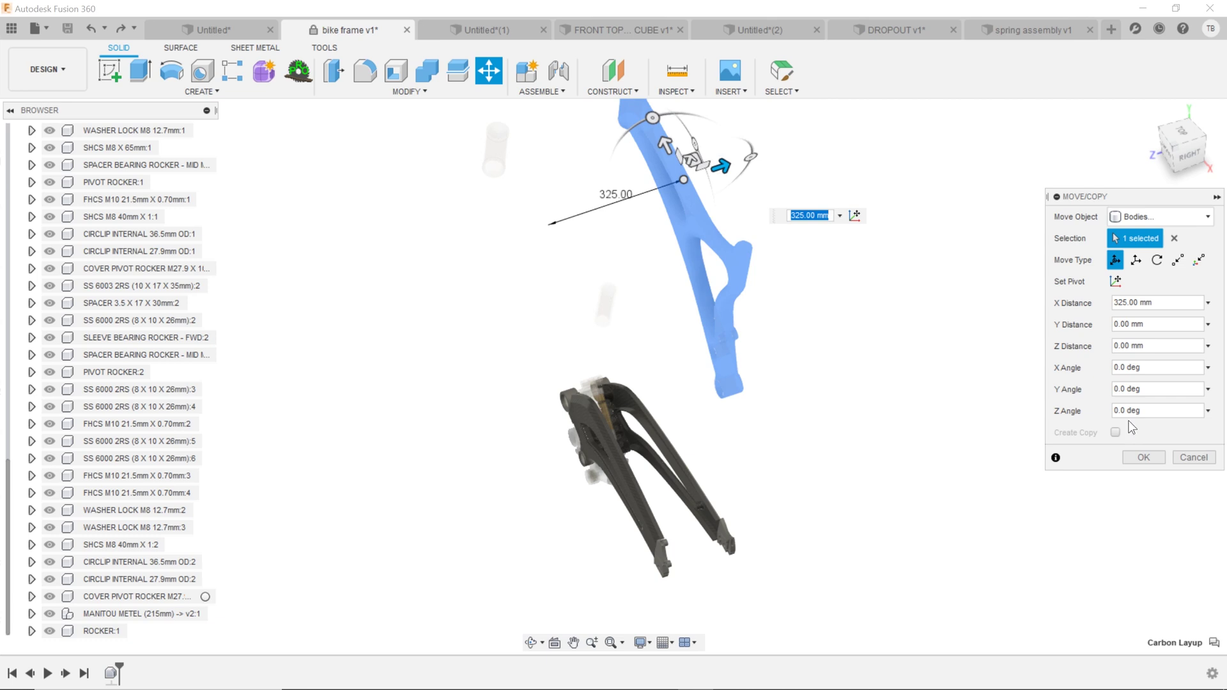
pyautogui.click(1174, 239)
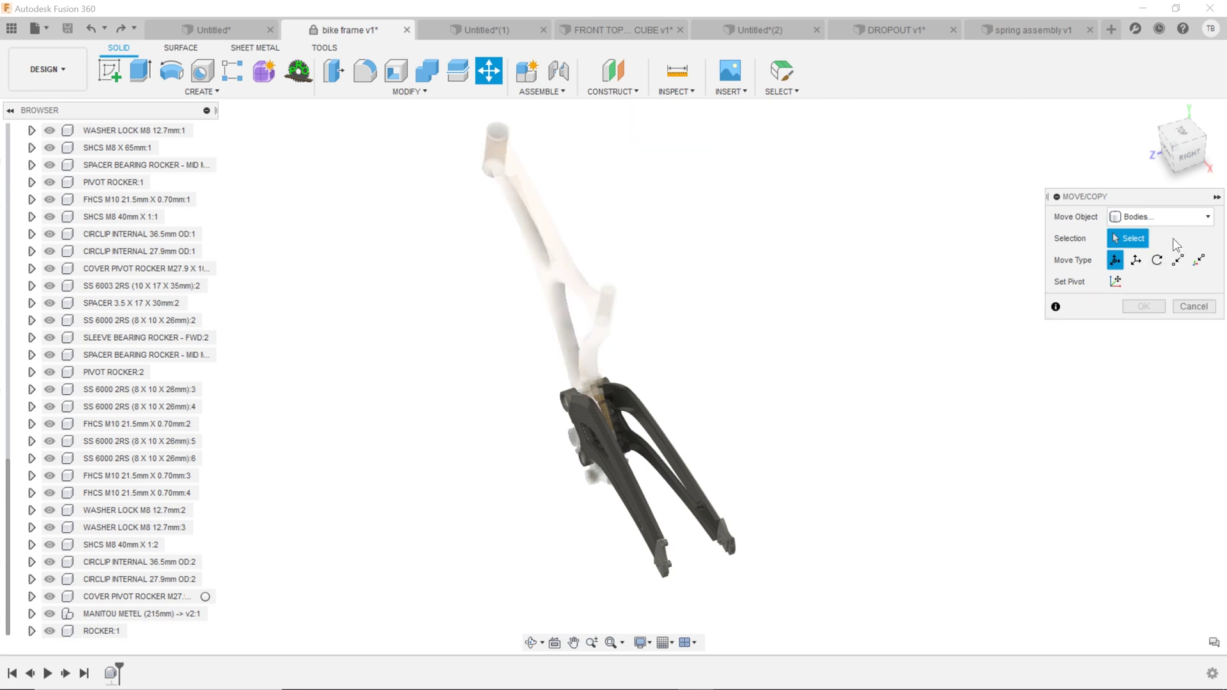
# Step: Create a copy of the frame body moved 325 mm along X
pyautogui.click(555, 231)
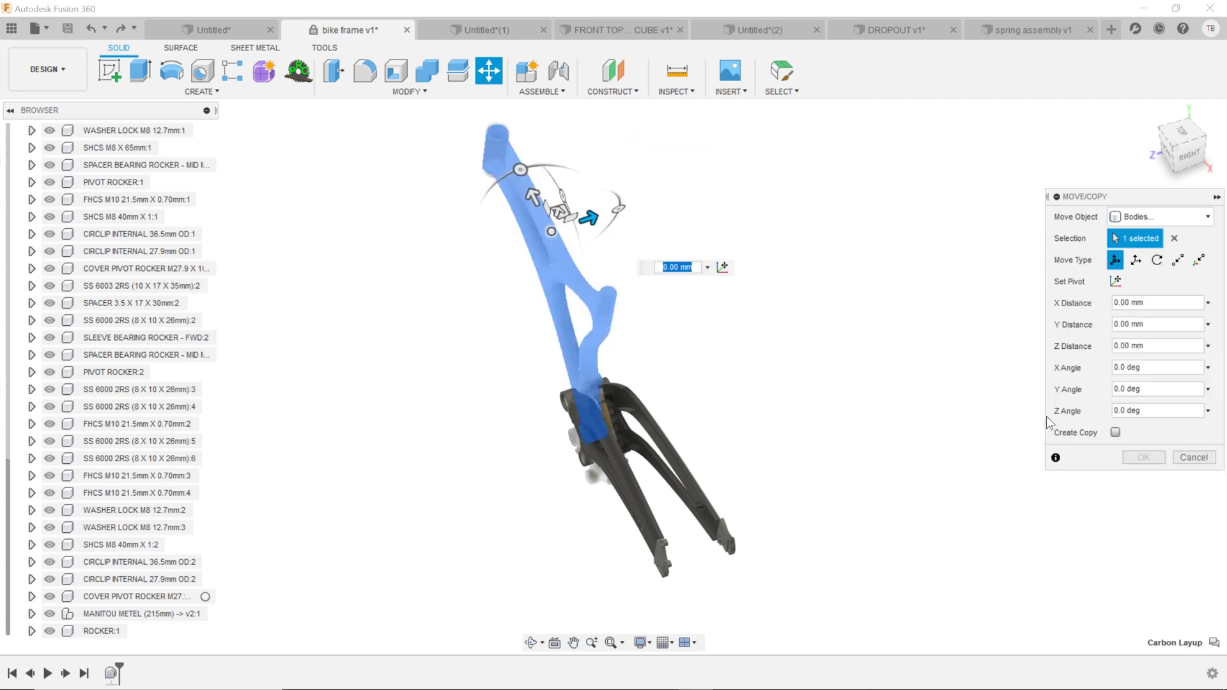
pyautogui.click(1116, 433)
pyautogui.click(1116, 432)
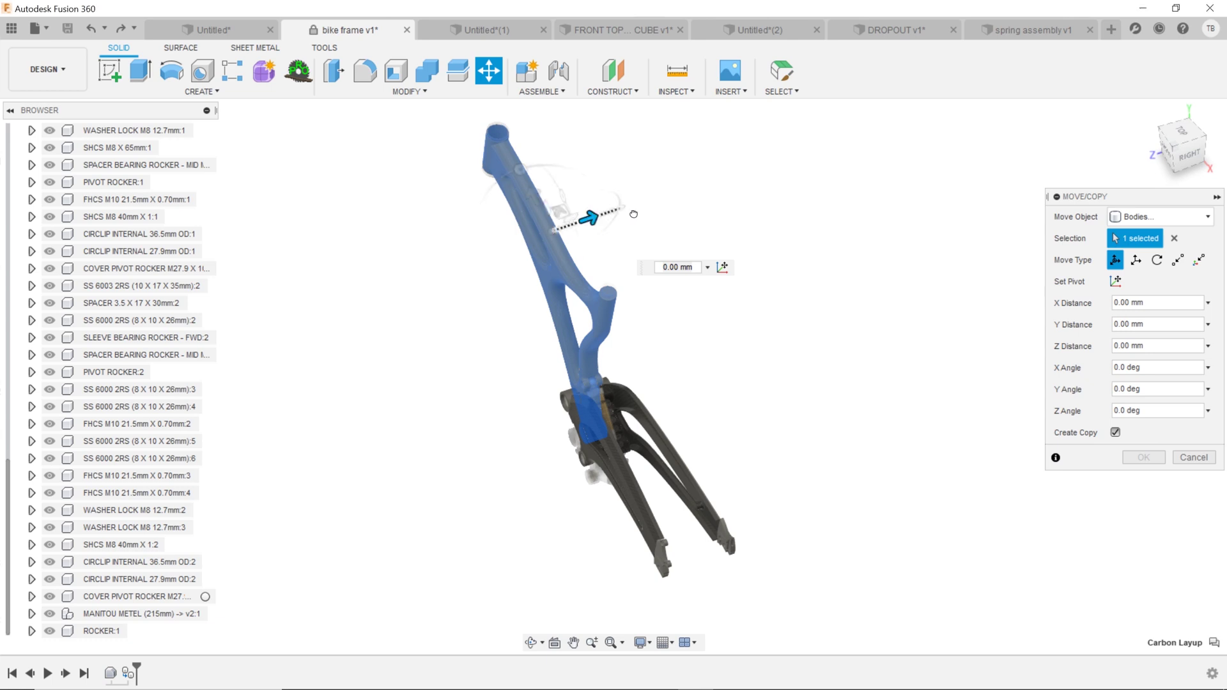
pyautogui.moveTo(589, 217); pyautogui.dragTo(733, 209)
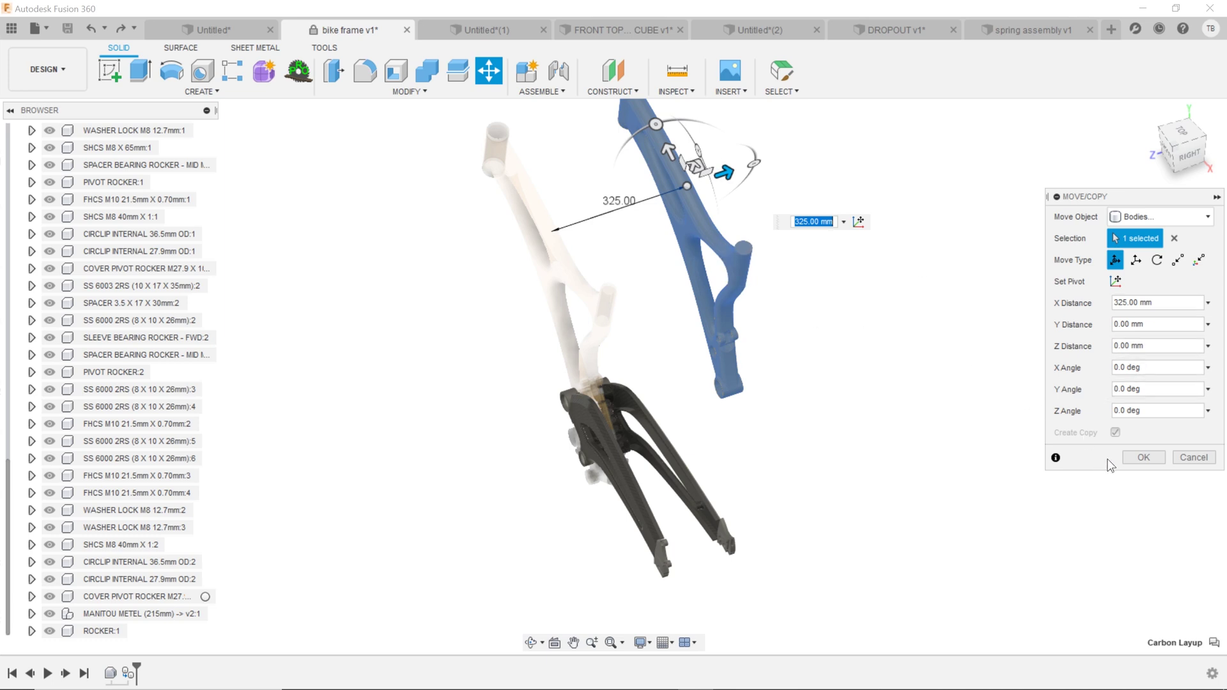
pyautogui.click(1144, 458)
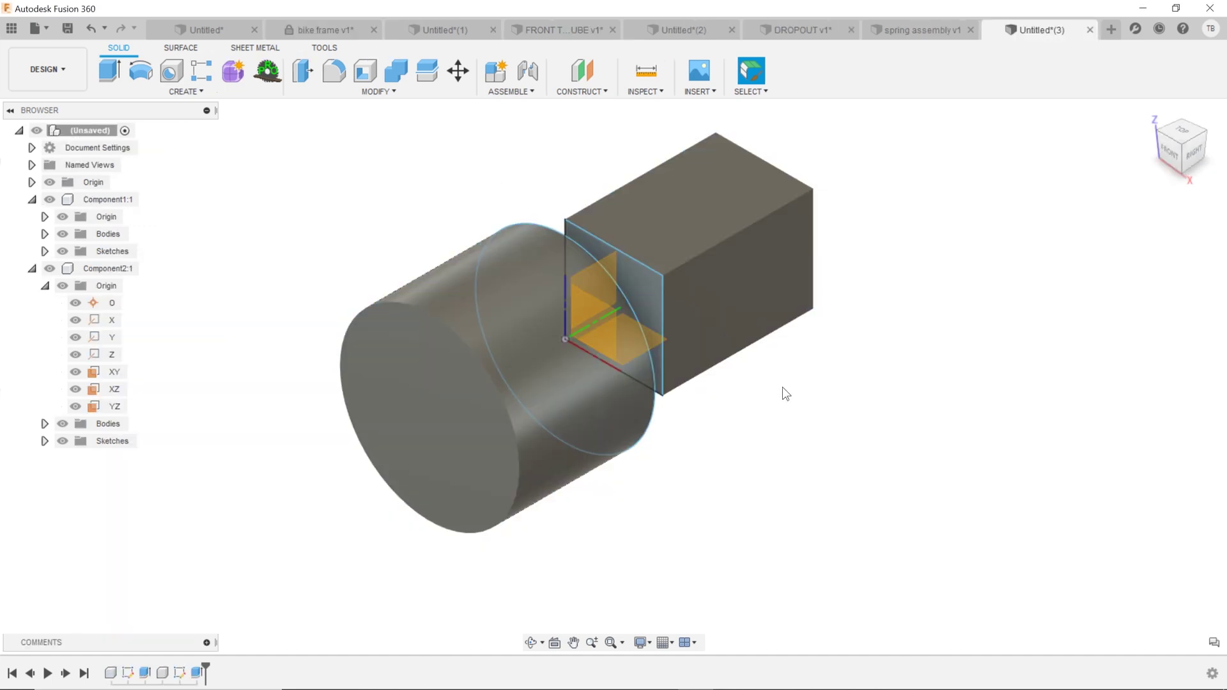
# Step: Drag the box away from the cylinder, then revert it to its captured position
pyautogui.keyDown('shift'); pyautogui.moveTo(665, 312); pyautogui.dragTo(879, 453, button='middle'); pyautogui.keyUp('shift')
pyautogui.moveTo(721, 304); pyautogui.dragTo(871, 233)
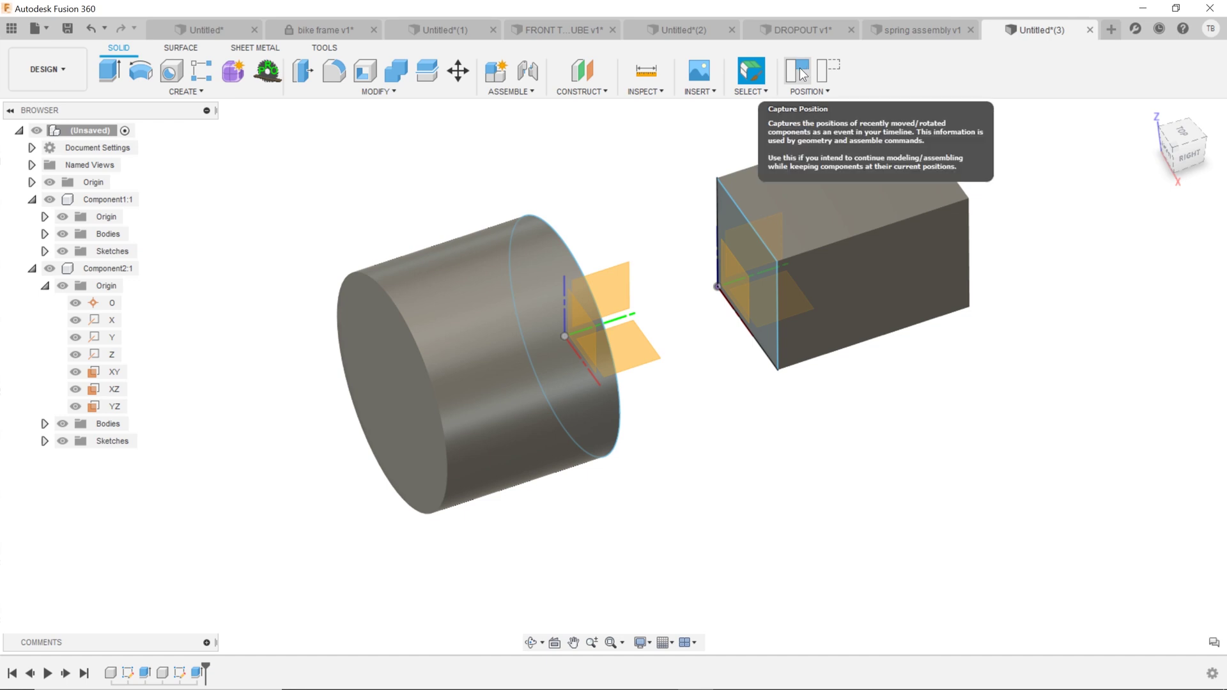
pyautogui.moveTo(785, 276)
pyautogui.keyDown('shift'); pyautogui.mouseDown(button='middle')
pyautogui.moveTo(791, 329)
pyautogui.moveTo(781, 299)
pyautogui.mouseUp(button='middle'); pyautogui.keyUp('shift')
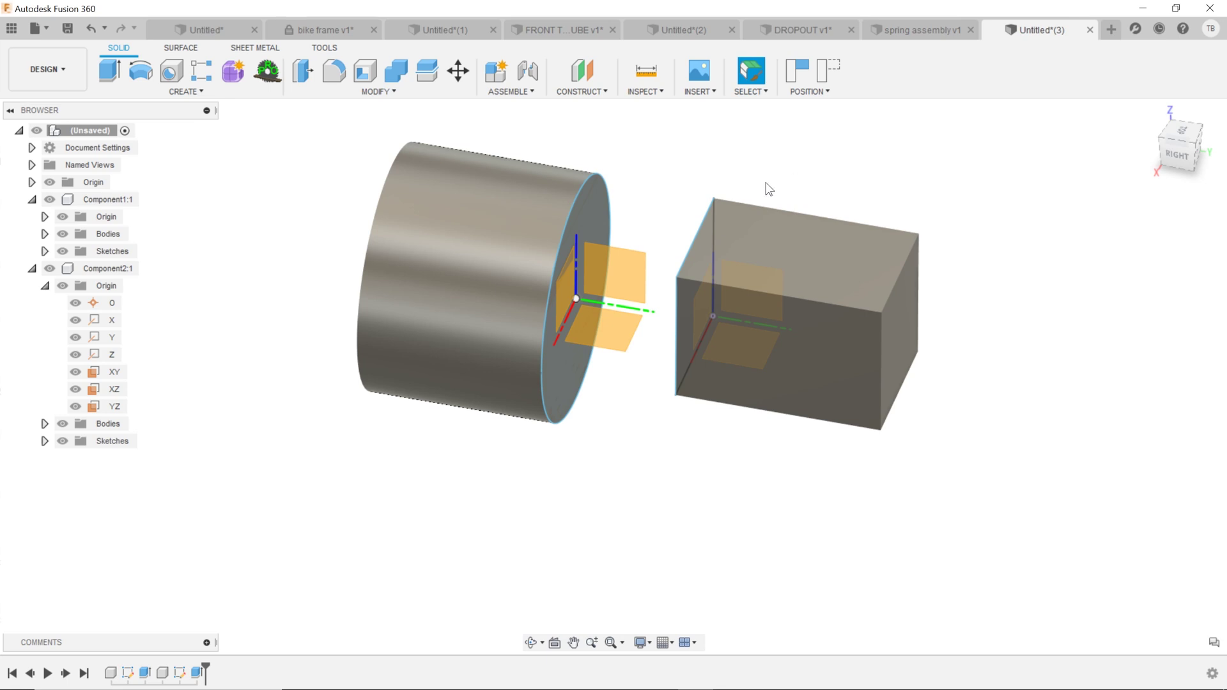
pyautogui.keyDown('shift'); pyautogui.moveTo(742, 291); pyautogui.dragTo(831, 101, button='middle'); pyautogui.keyUp('shift')
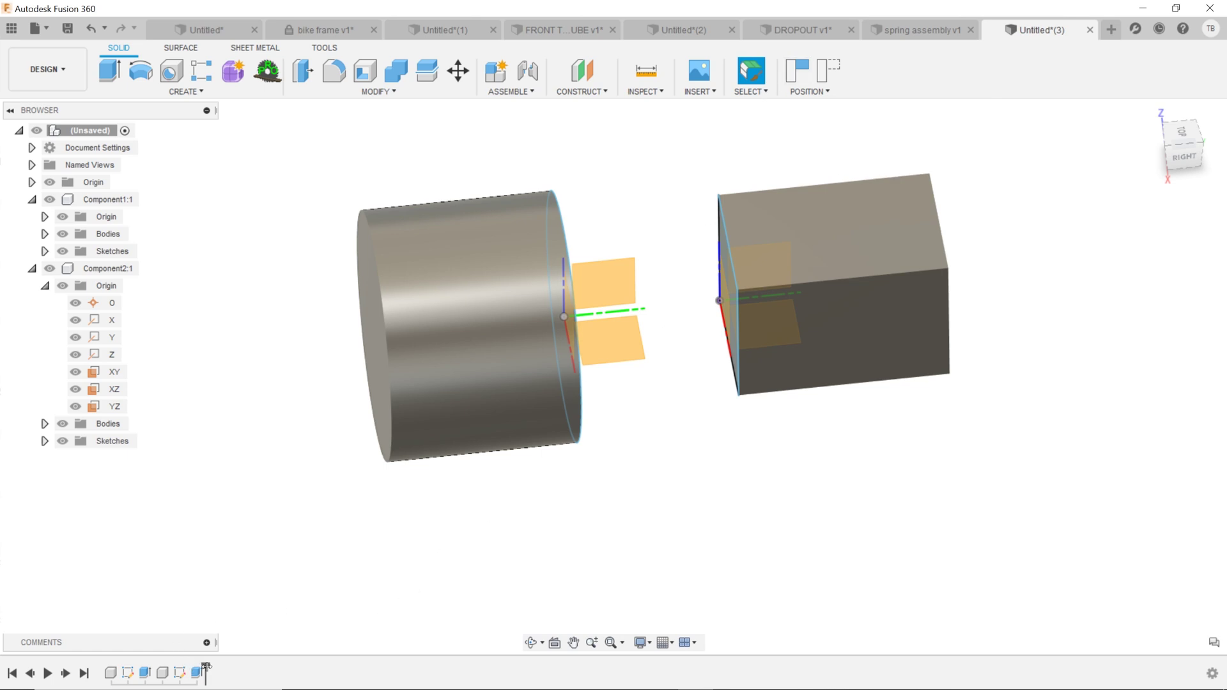
pyautogui.click(821, 72)
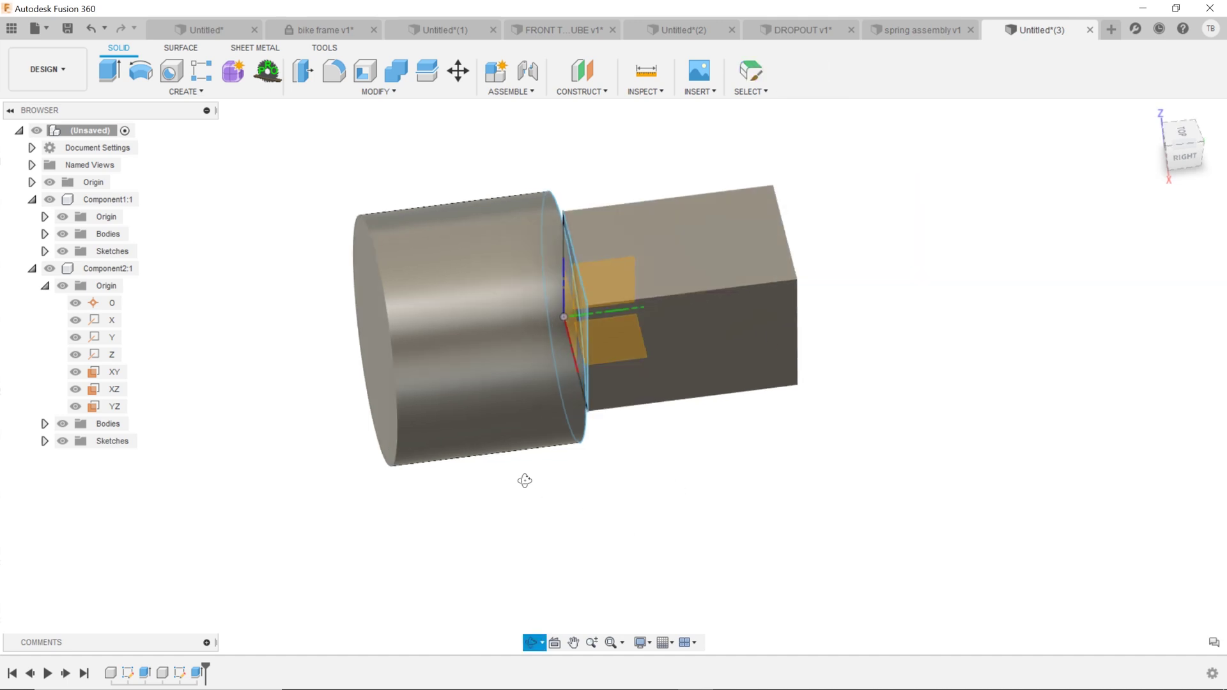
# Step: Drag the box right, capture that position, then pull it further up and right
pyautogui.keyDown('shift'); pyautogui.moveTo(523, 479); pyautogui.dragTo(684, 275, button='middle'); pyautogui.keyUp('shift')
pyautogui.moveTo(685, 270); pyautogui.dragTo(830, 266)
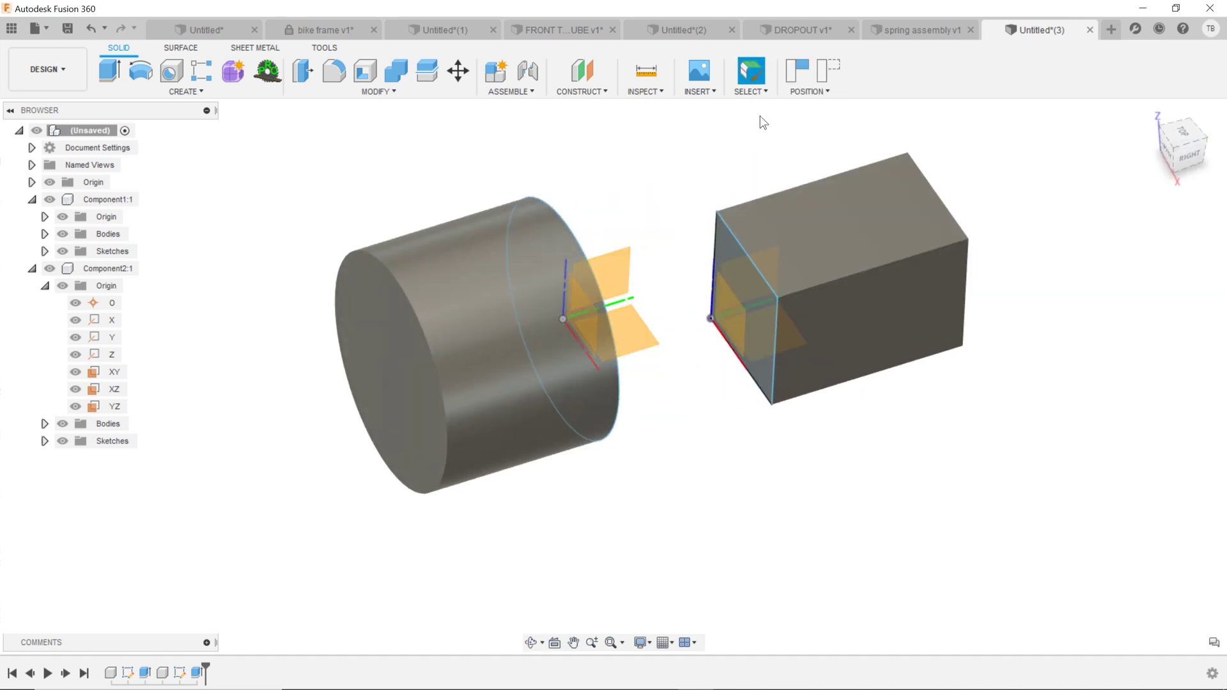
pyautogui.click(793, 73)
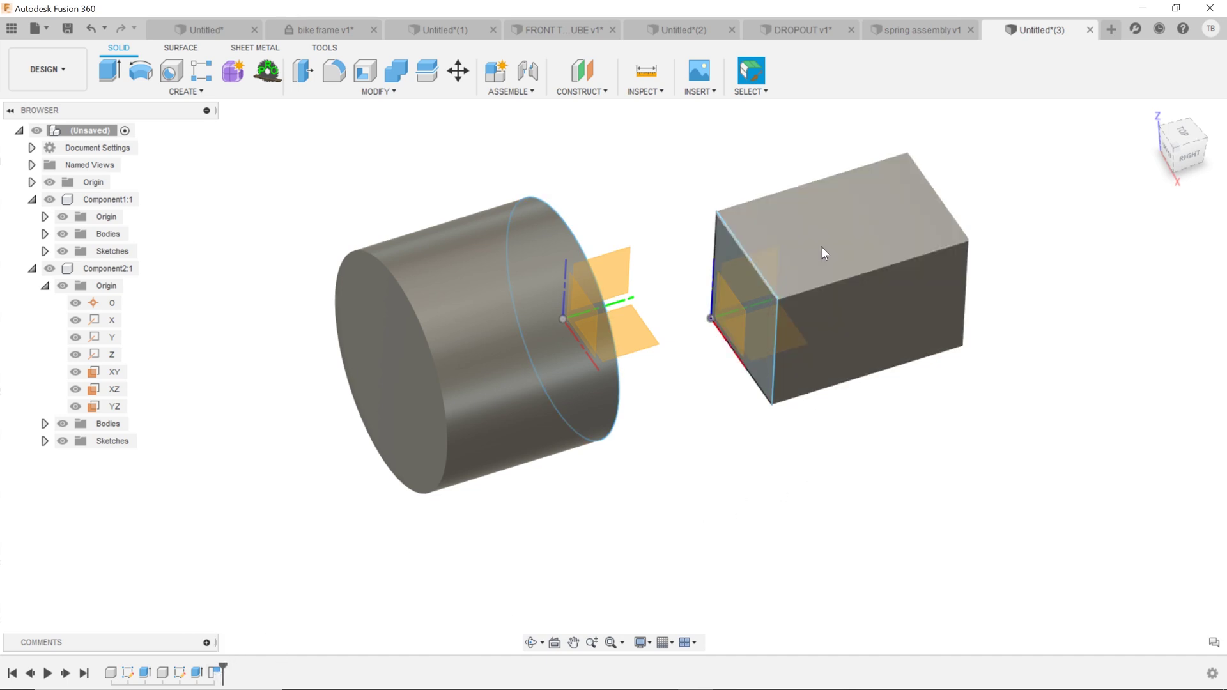
pyautogui.moveTo(824, 253); pyautogui.dragTo(895, 274)
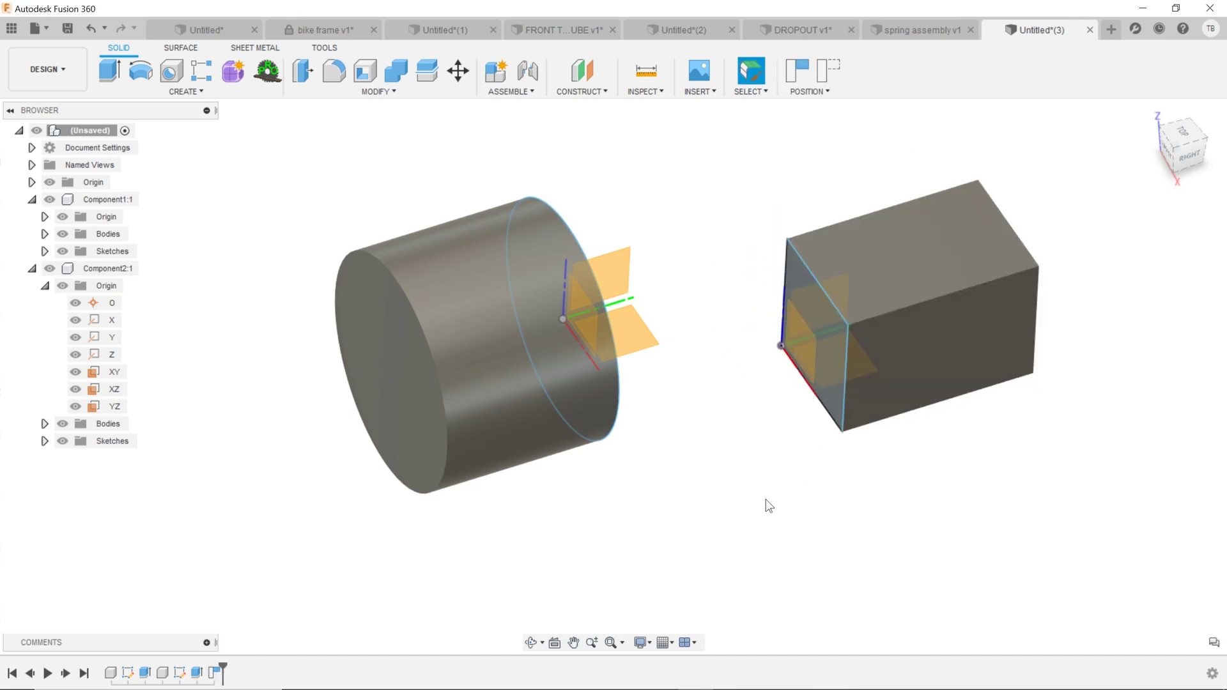
# Step: Revert the box, then move the cylinder component 80 mm along Z with position captured
pyautogui.click(835, 70)
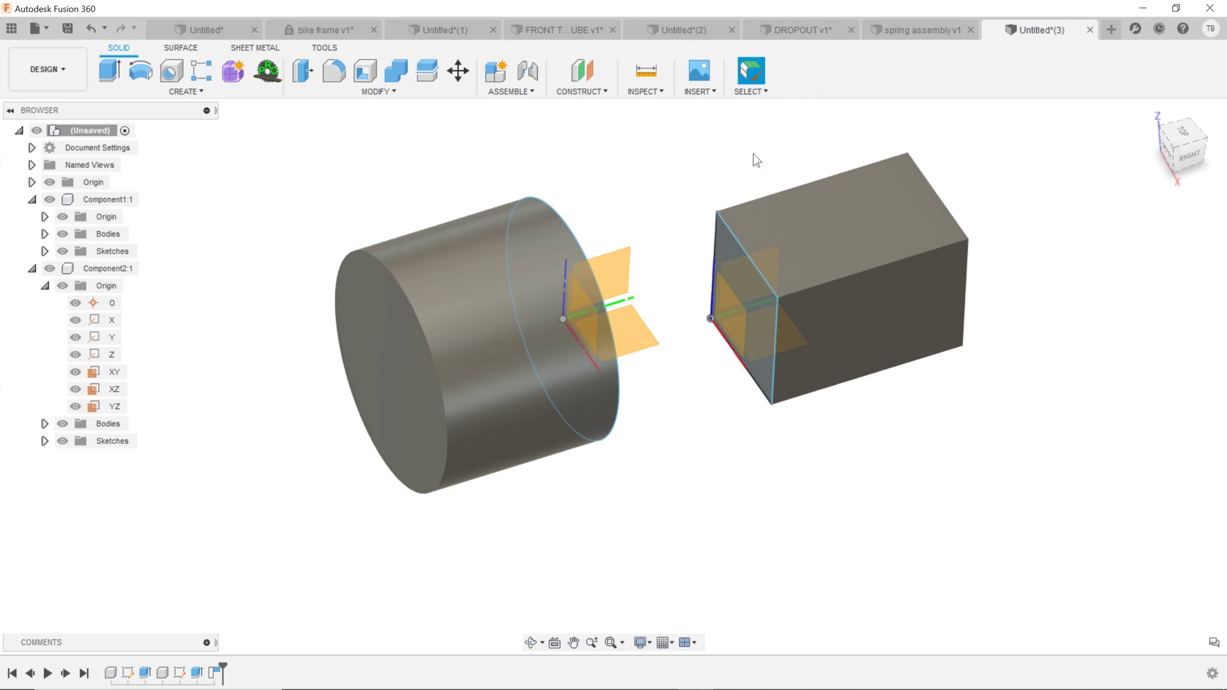
pyautogui.write('smove')
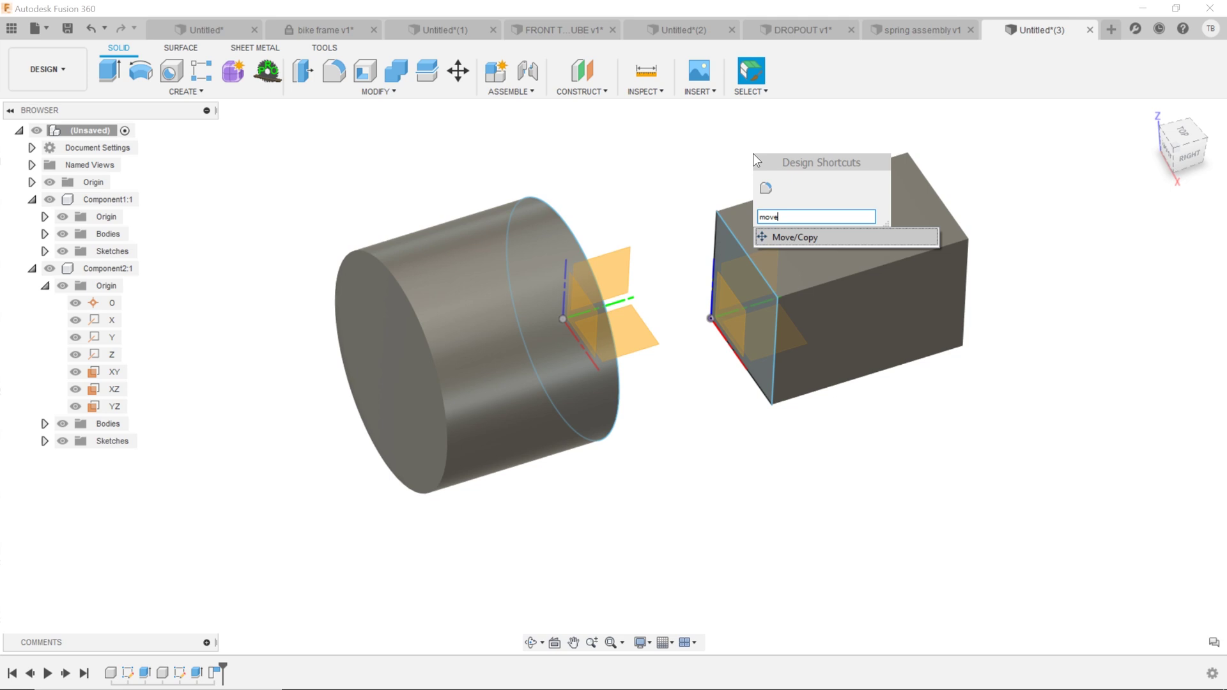
pyautogui.press('Return')
pyautogui.click(1151, 219)
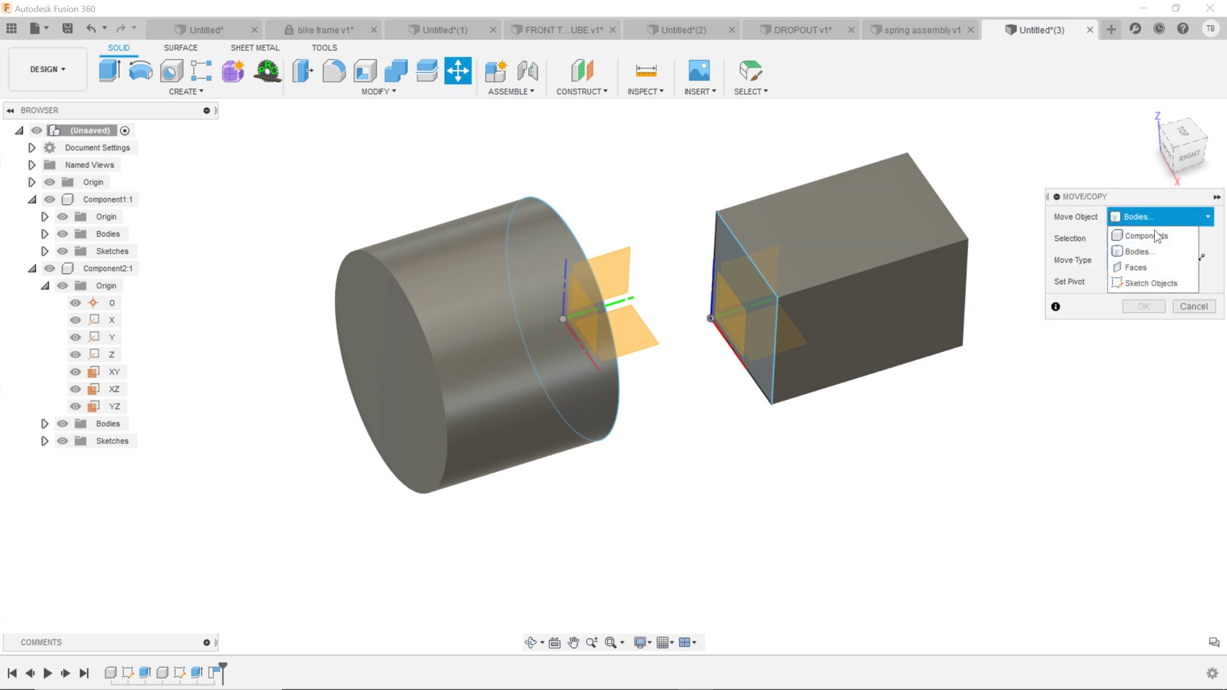
pyautogui.click(1154, 235)
pyautogui.click(529, 325)
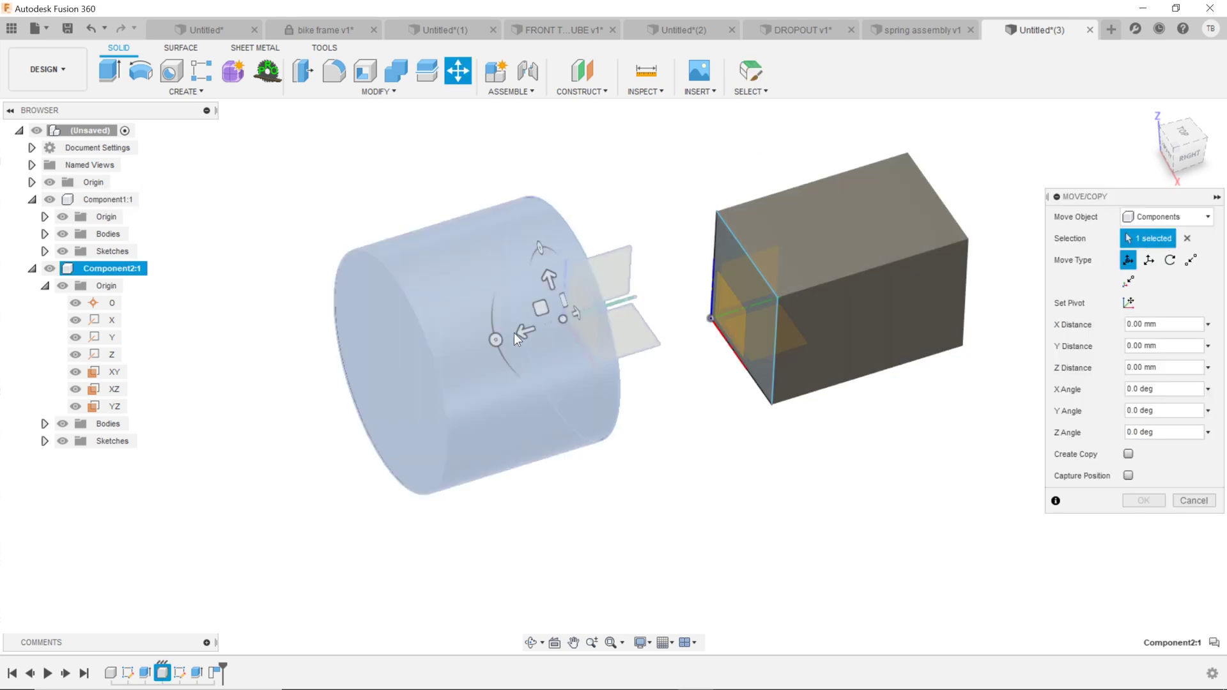
pyautogui.moveTo(515, 333); pyautogui.dragTo(372, 378)
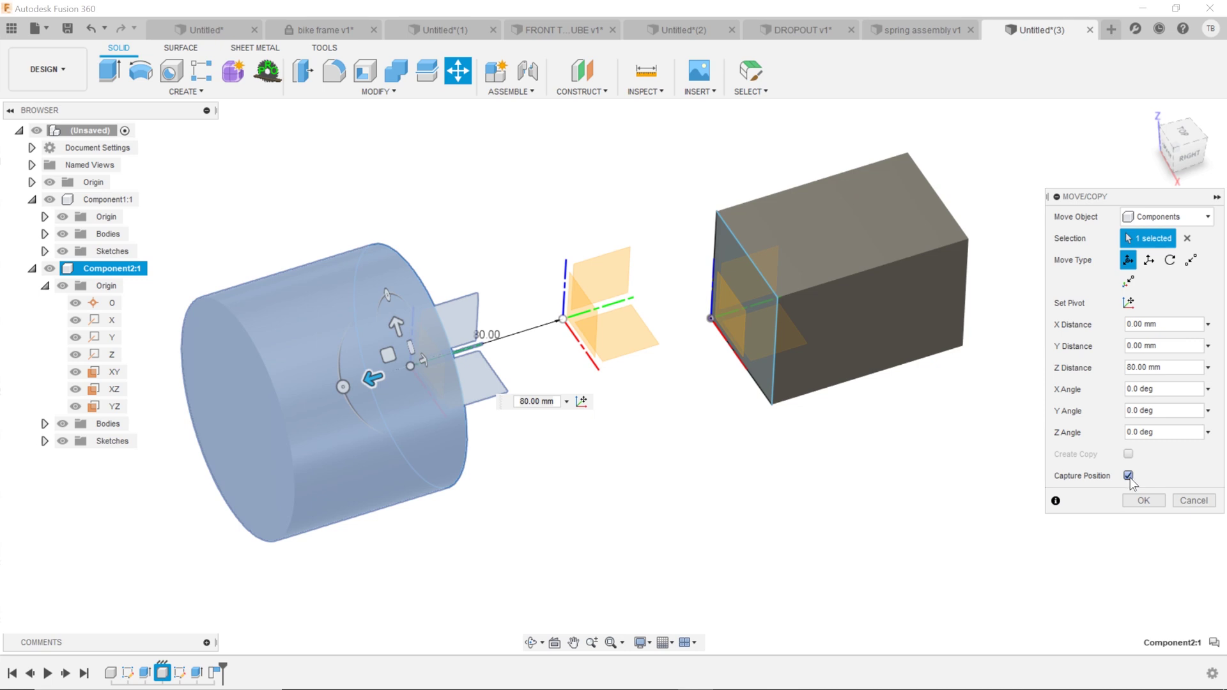
pyautogui.click(1146, 501)
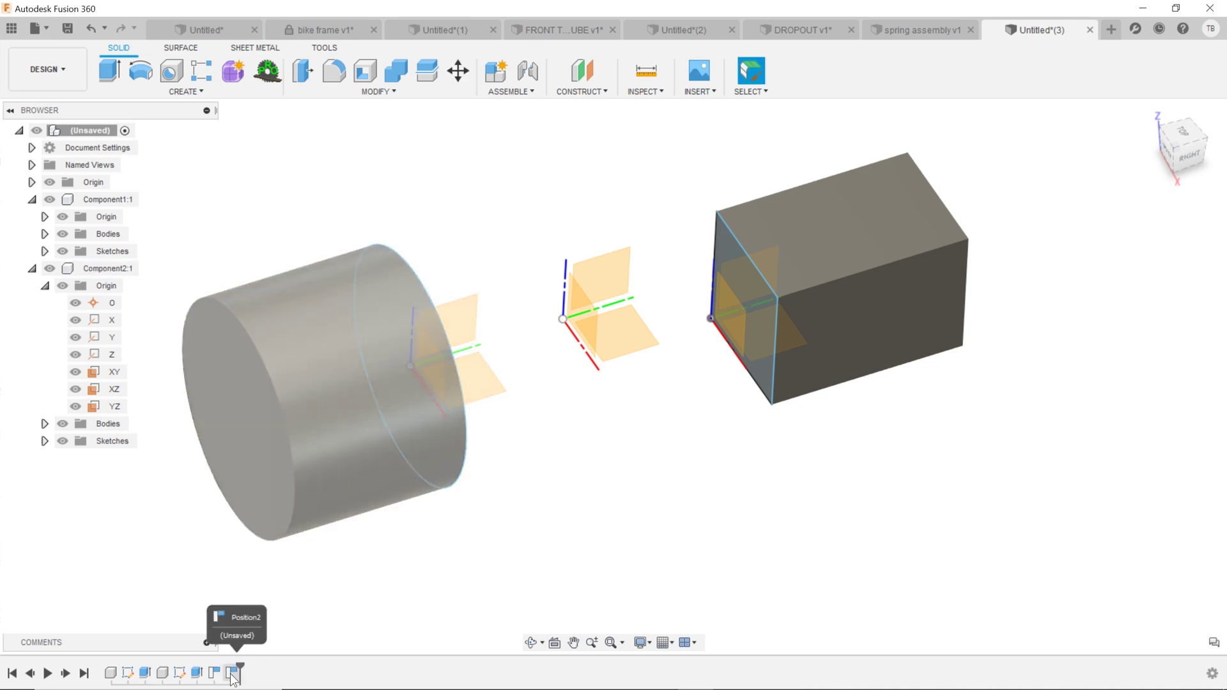
# Step: Drag the box away and restore it to its earlier position
pyautogui.scroll(-3, 589, 596)
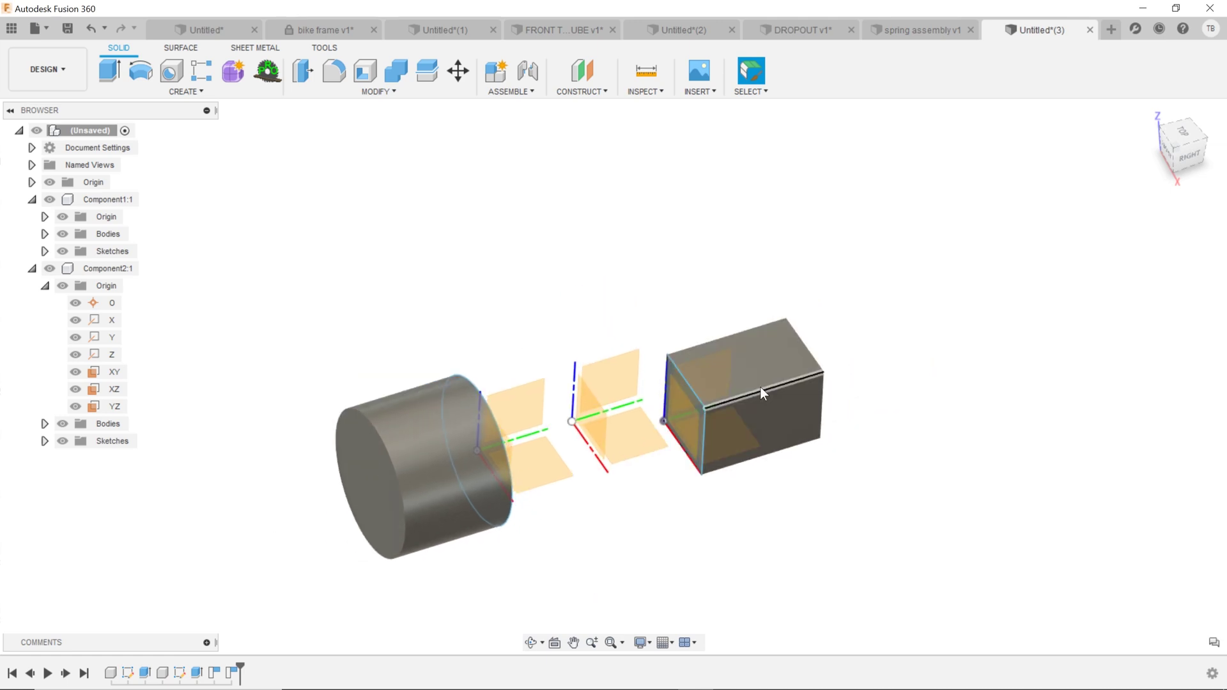
pyautogui.moveTo(761, 390); pyautogui.dragTo(807, 305)
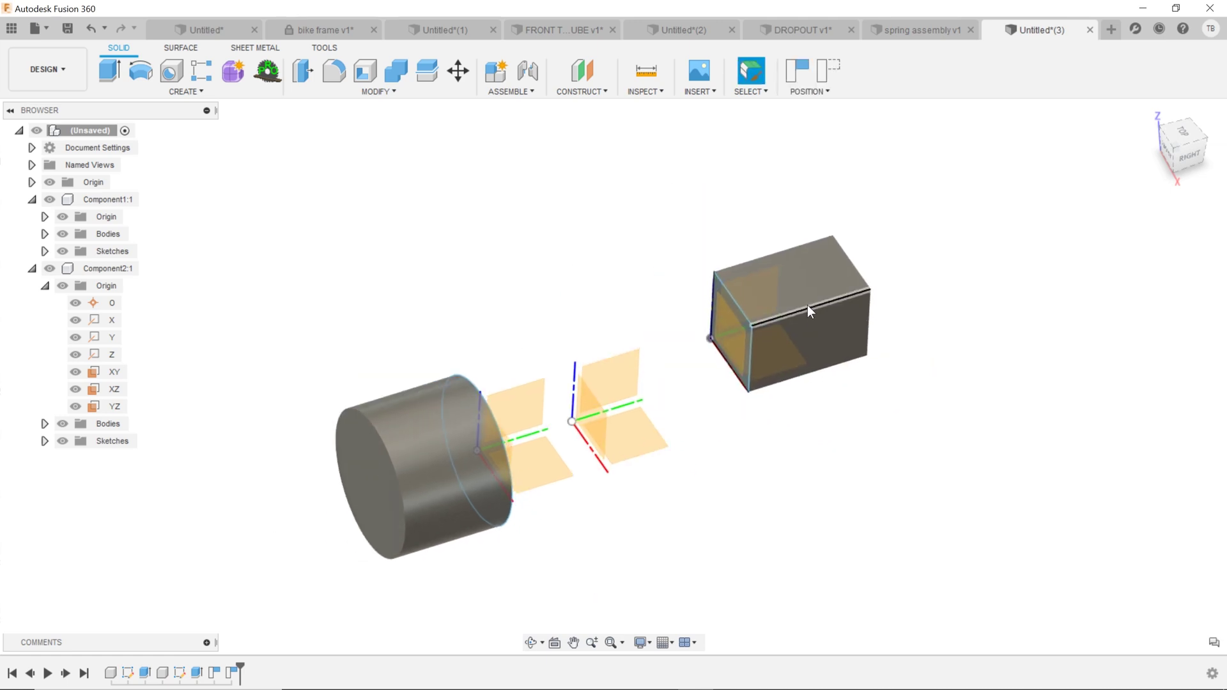
pyautogui.click(830, 71)
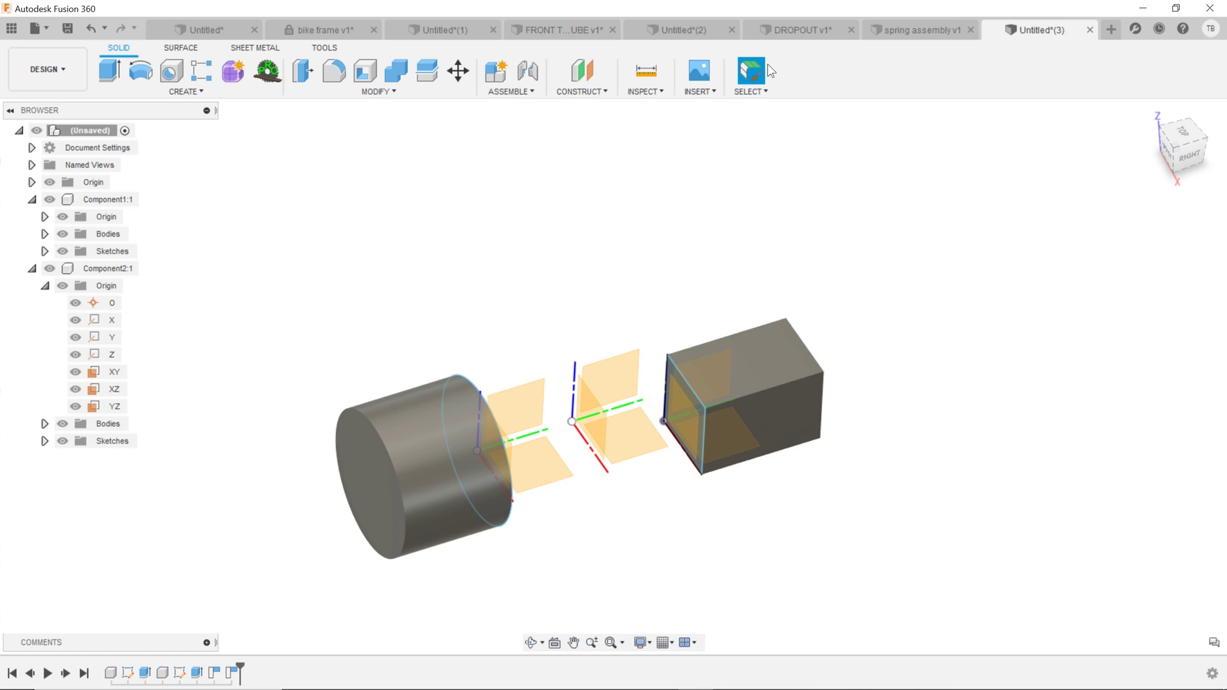
# Step: Open Move/Copy from the cylinder face and set it to move the cylinder component
pyautogui.rightClick(437, 460)
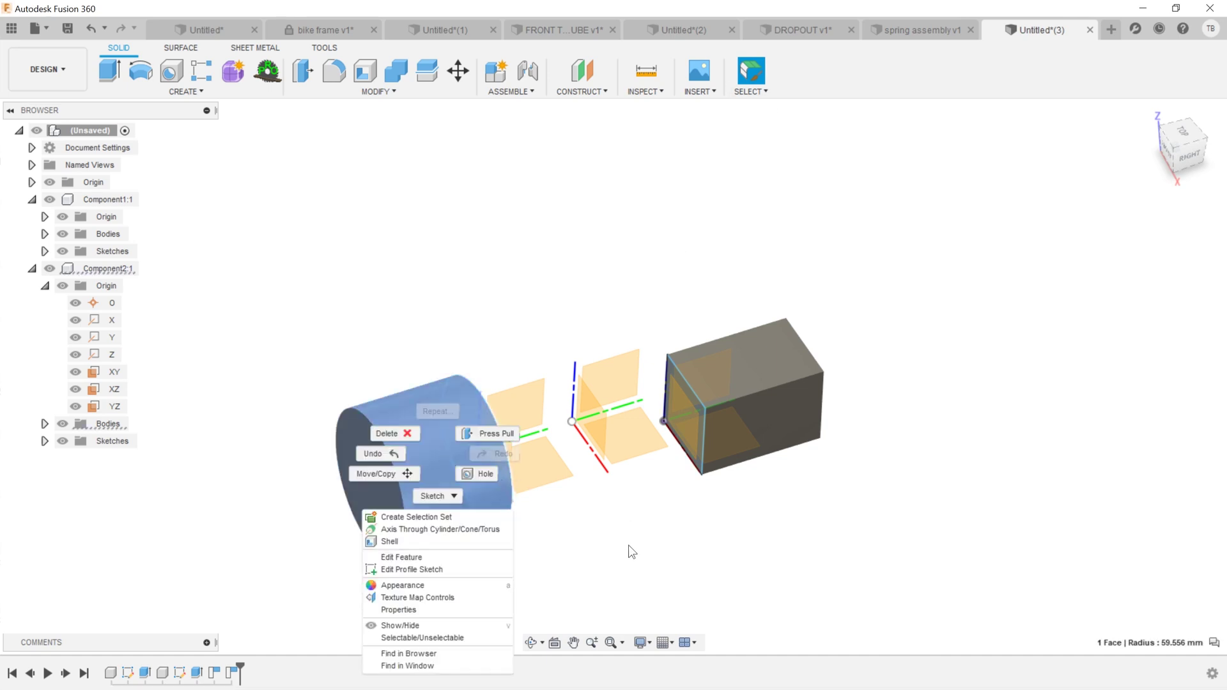
pyautogui.click(380, 474)
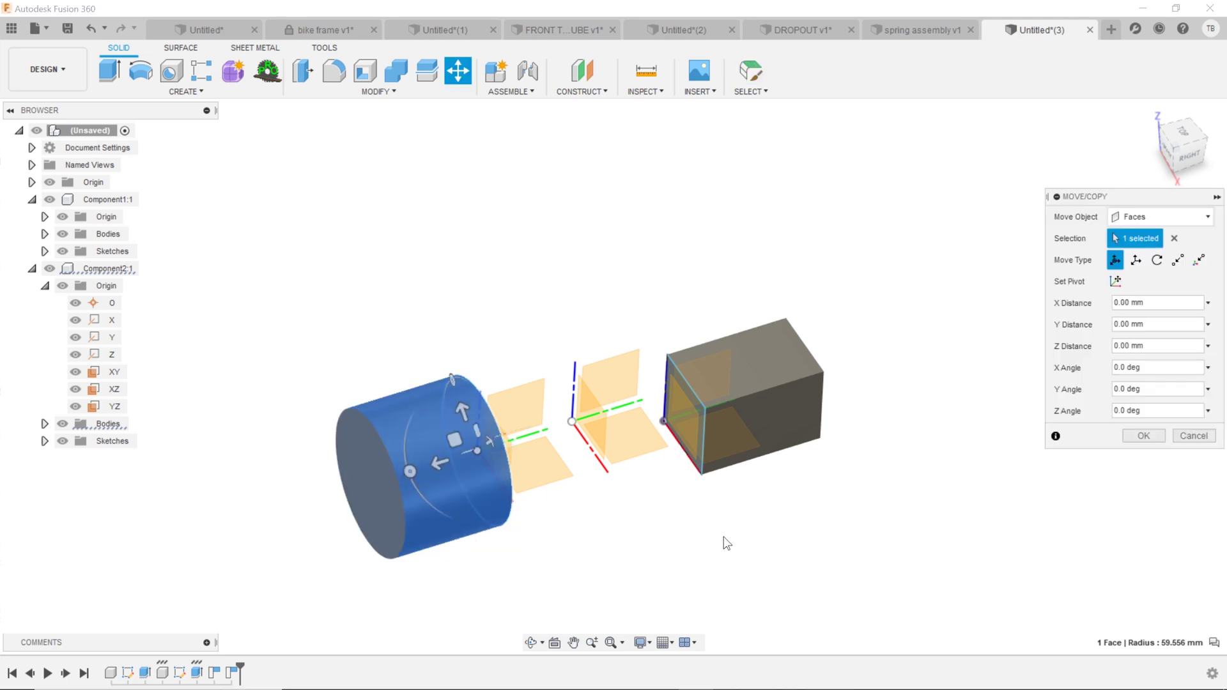
pyautogui.click(1176, 216)
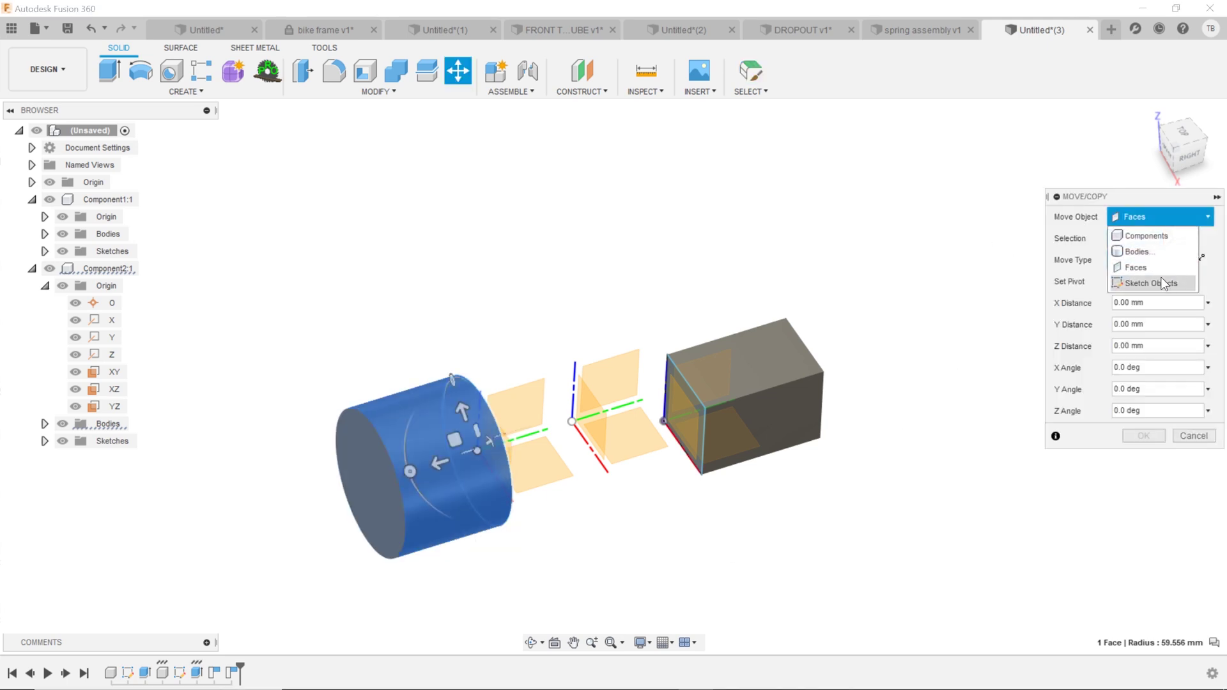
pyautogui.click(1137, 228)
pyautogui.click(455, 431)
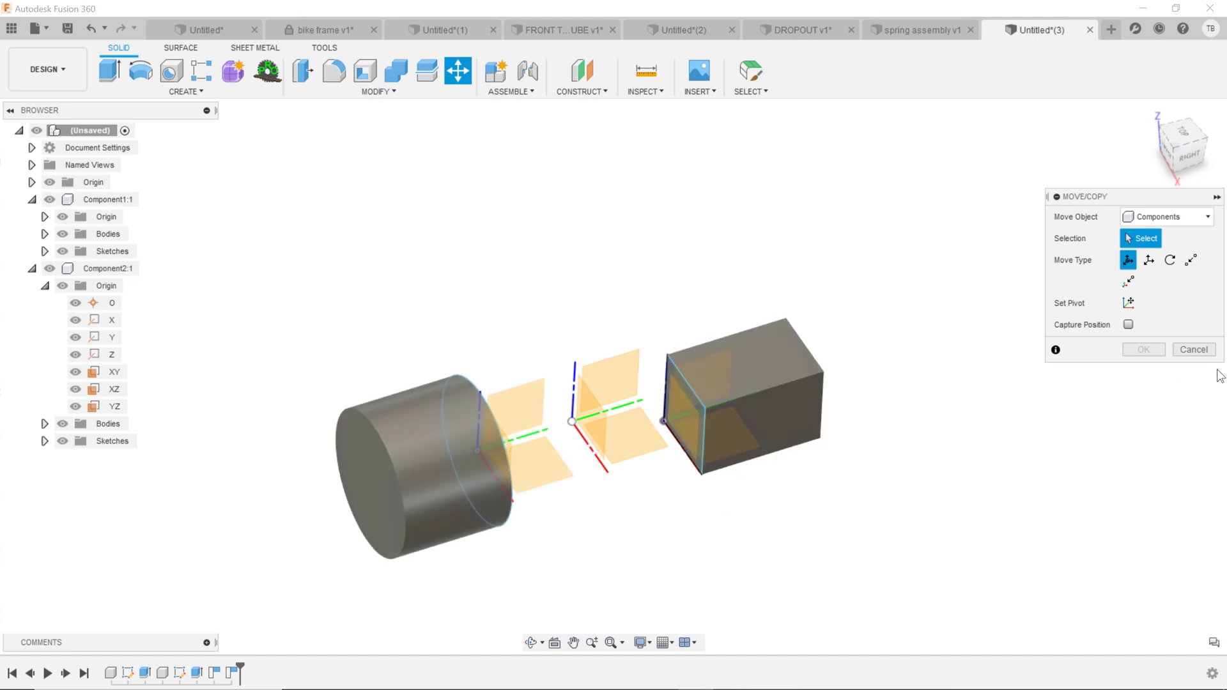
# Step: Cancel the component move and select the left cube as the body to move
pyautogui.click(1193, 349)
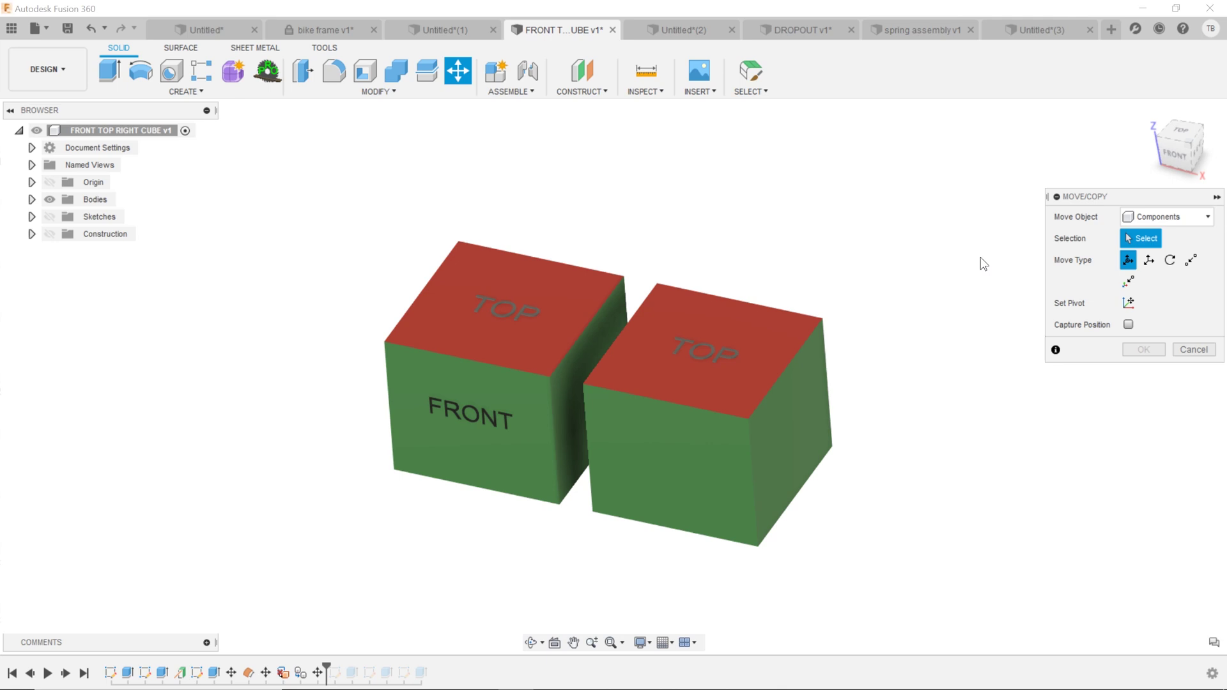
pyautogui.click(1151, 218)
pyautogui.click(1155, 248)
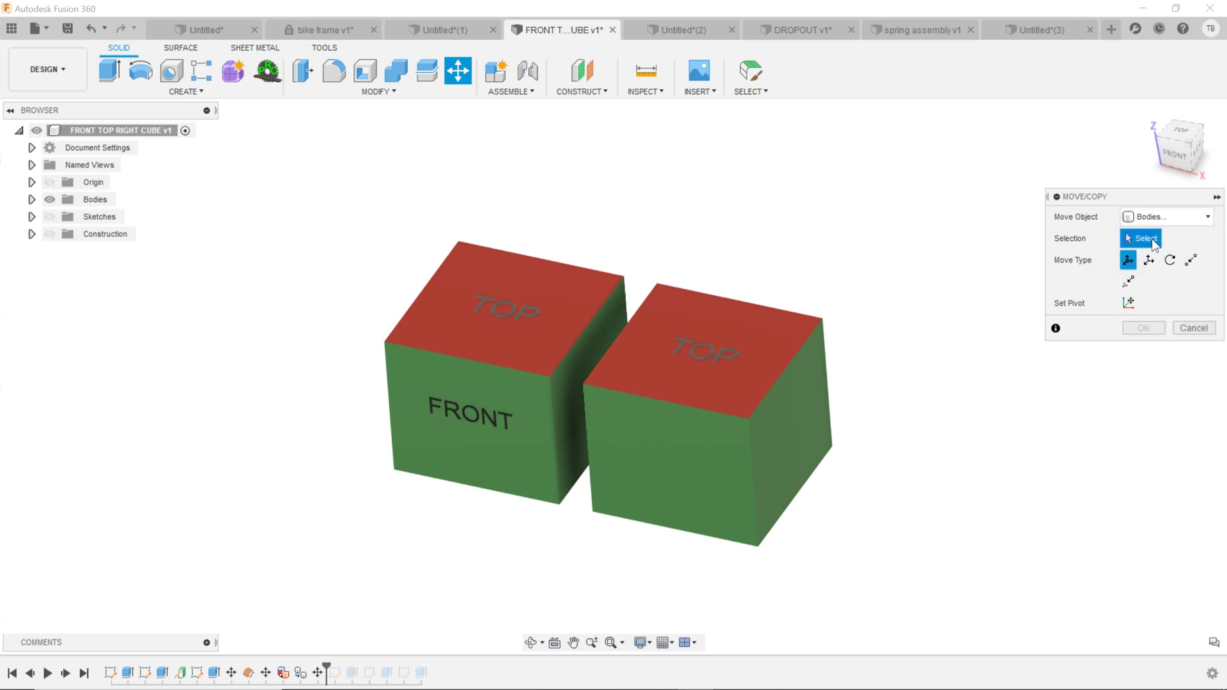
pyautogui.click(418, 338)
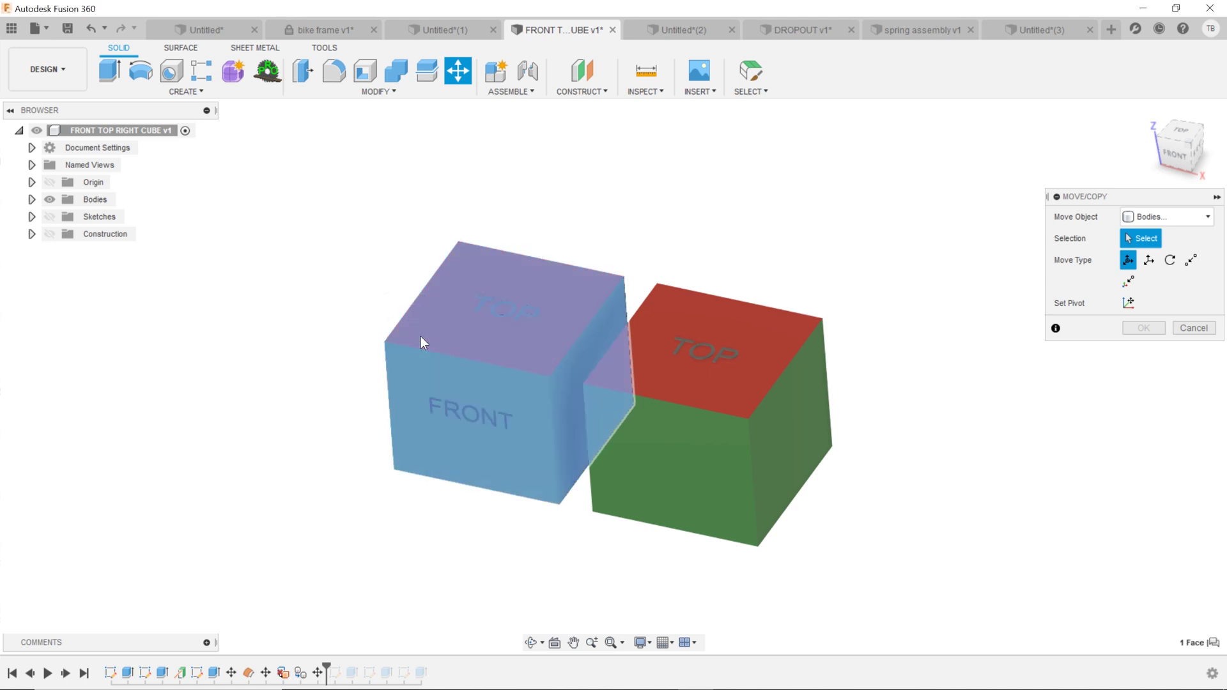
pyautogui.scroll(3, 464, 252)
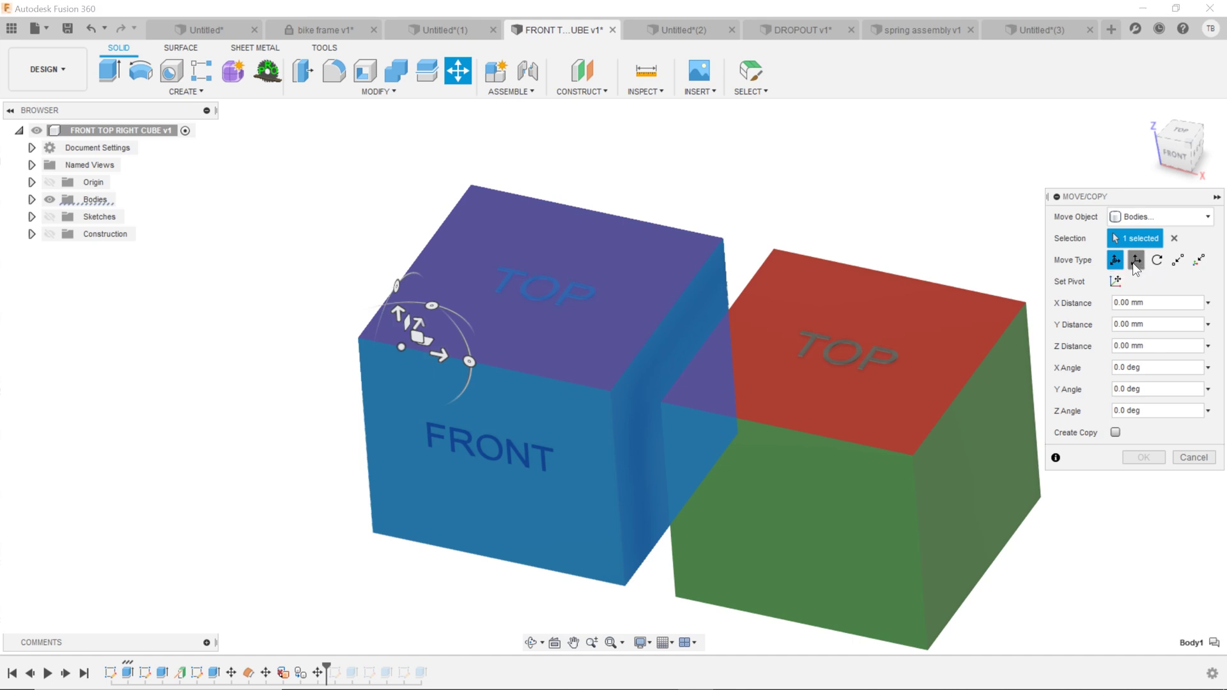
# Step: Try Translate and Rotate about the cube's front-left edge, then return to Free Move
pyautogui.click(1134, 262)
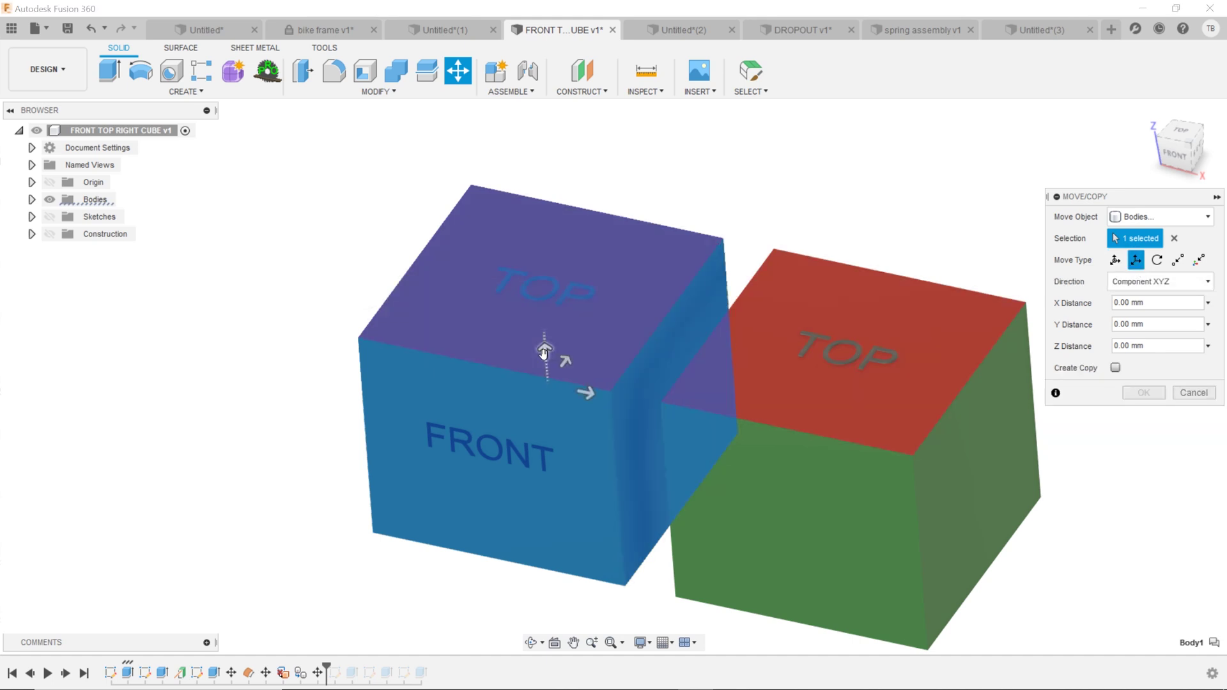
pyautogui.click(1157, 260)
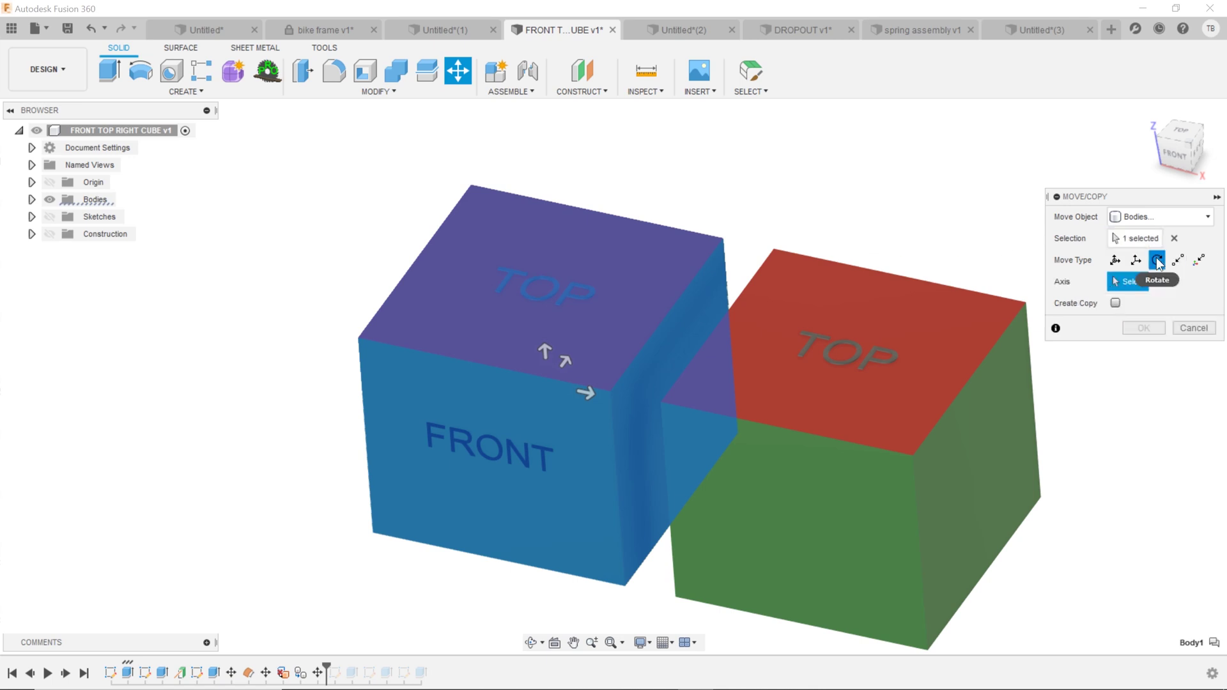
pyautogui.click(360, 354)
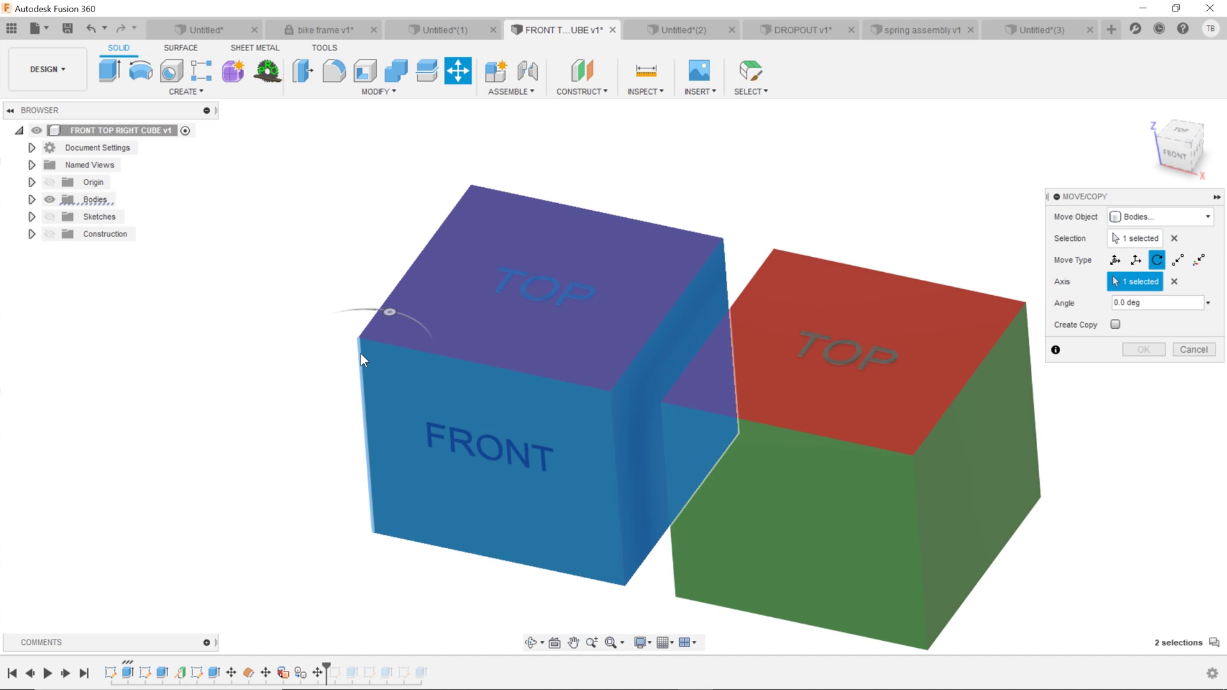
pyautogui.click(1115, 259)
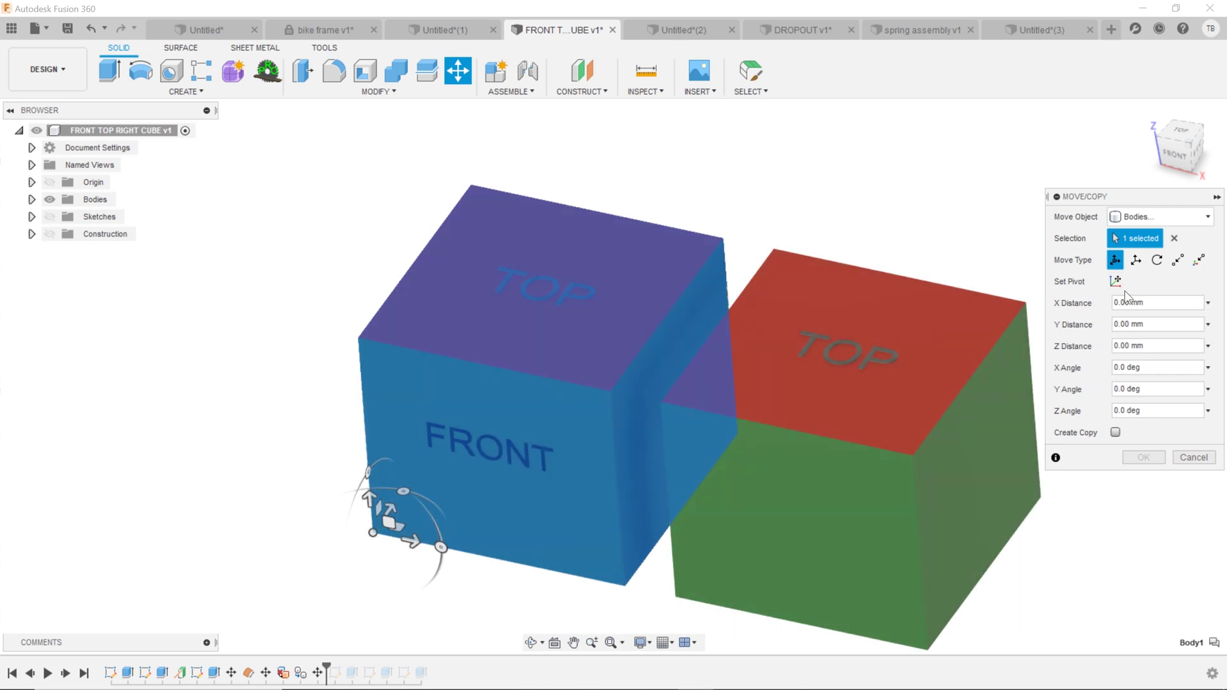
# Step: Place the left cube's pivot on its top front edge
pyautogui.click(1116, 282)
pyautogui.moveTo(391, 523); pyautogui.dragTo(413, 257)
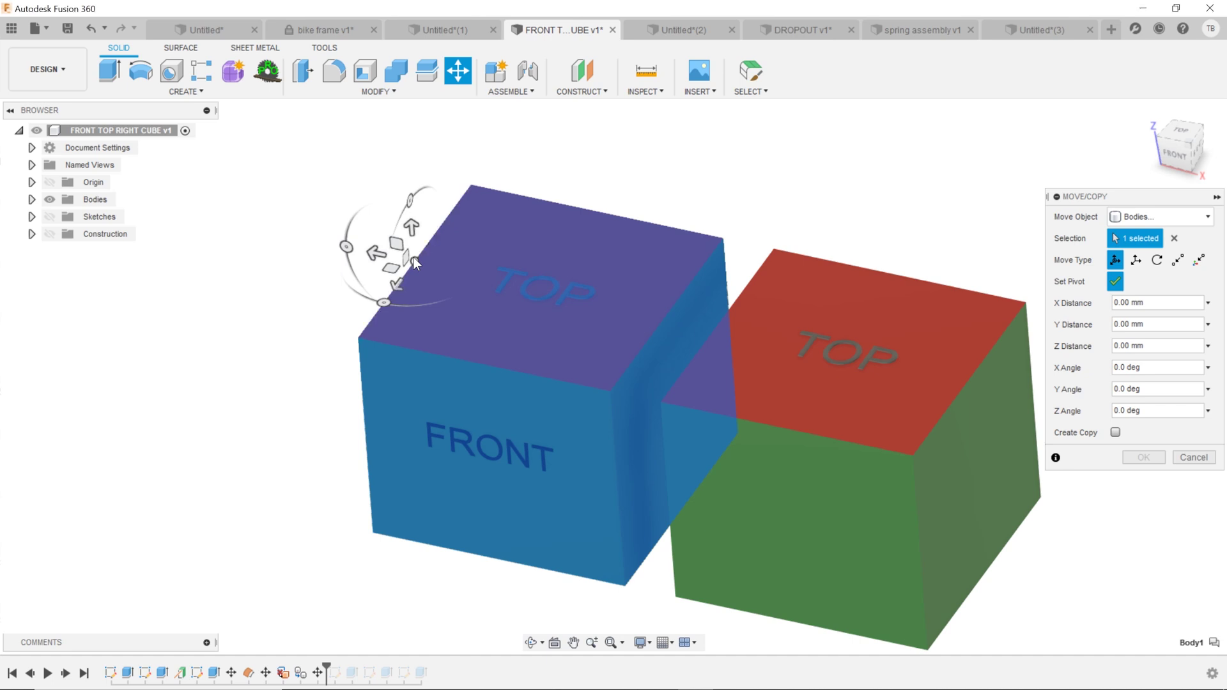
pyautogui.click(1116, 282)
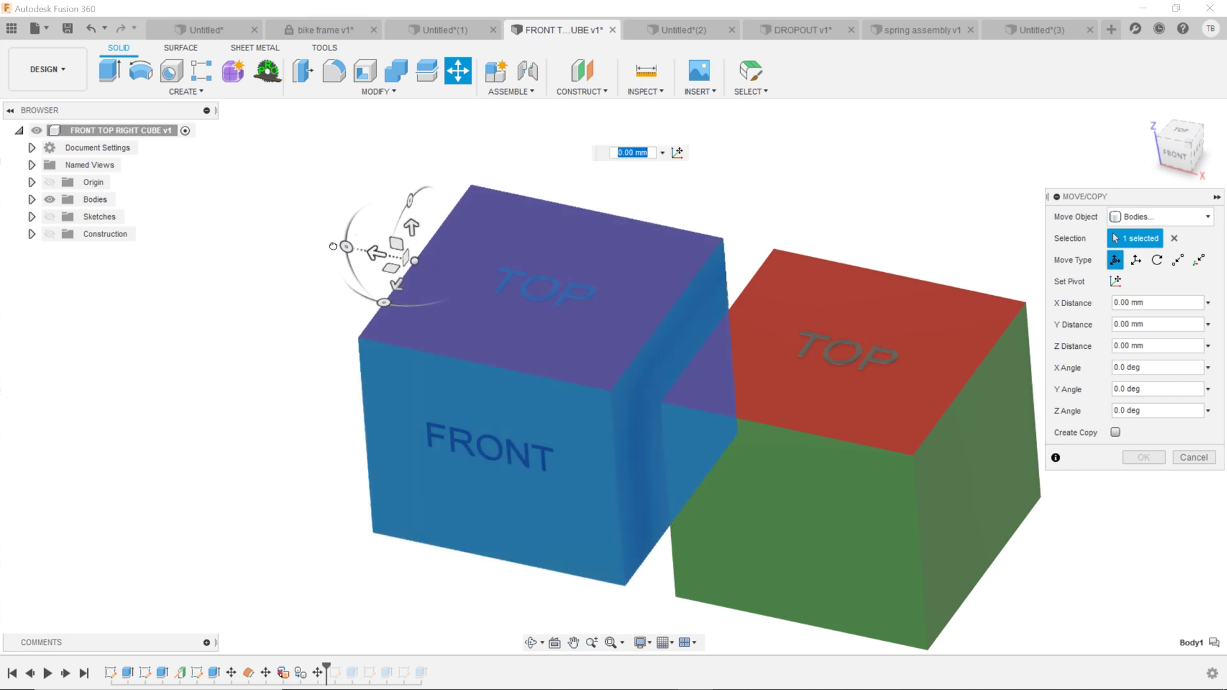
# Step: Drag and rotate the cube freely as a trial, then undo the move
pyautogui.moveTo(379, 253); pyautogui.dragTo(284, 228)
pyautogui.click(282, 233)
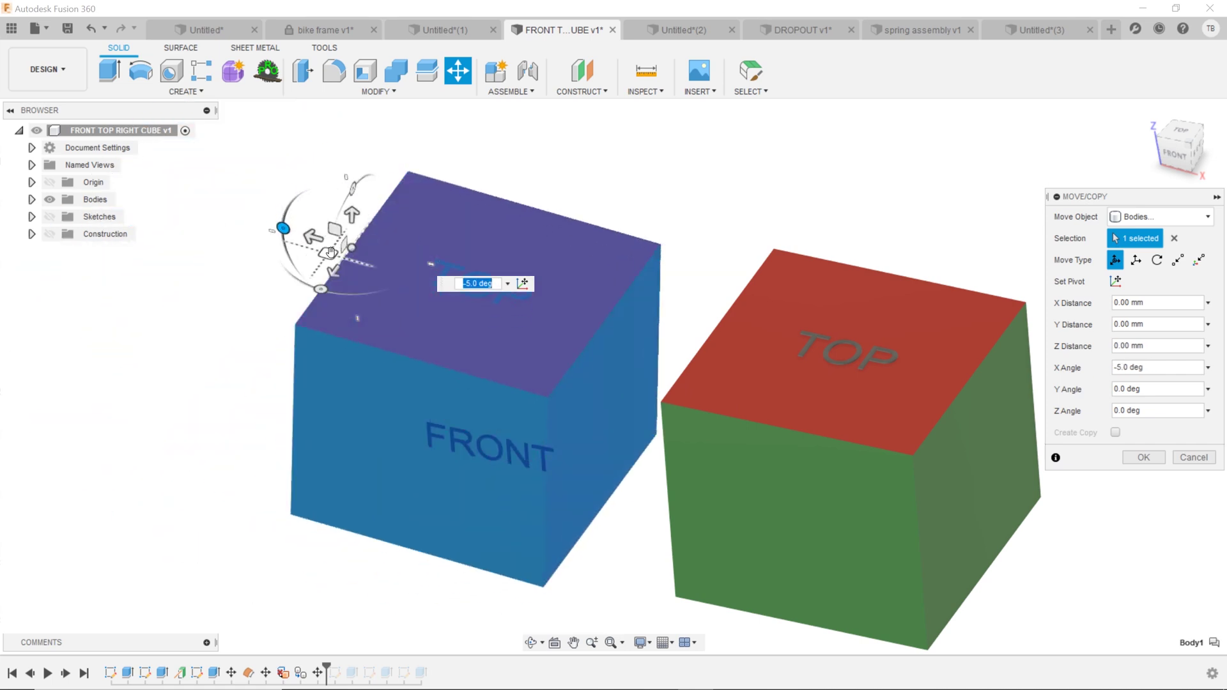
pyautogui.moveTo(331, 253); pyautogui.dragTo(433, 432)
pyautogui.keyDown('shift'); pyautogui.moveTo(433, 432); pyautogui.dragTo(517, 404, button='middle'); pyautogui.keyUp('shift')
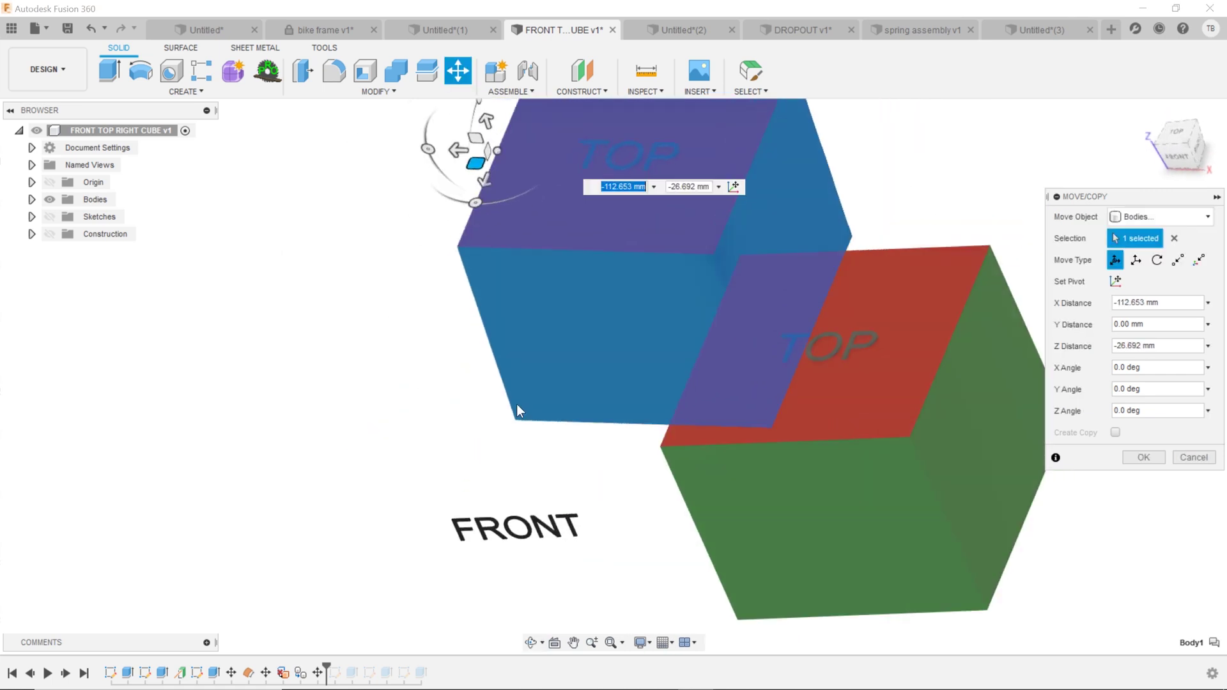
pyautogui.hotkey('ctrl', 'z')
# Step: Drag the cube freely again and enter a -20 mm X distance
pyautogui.scroll(-2, 376, 394)
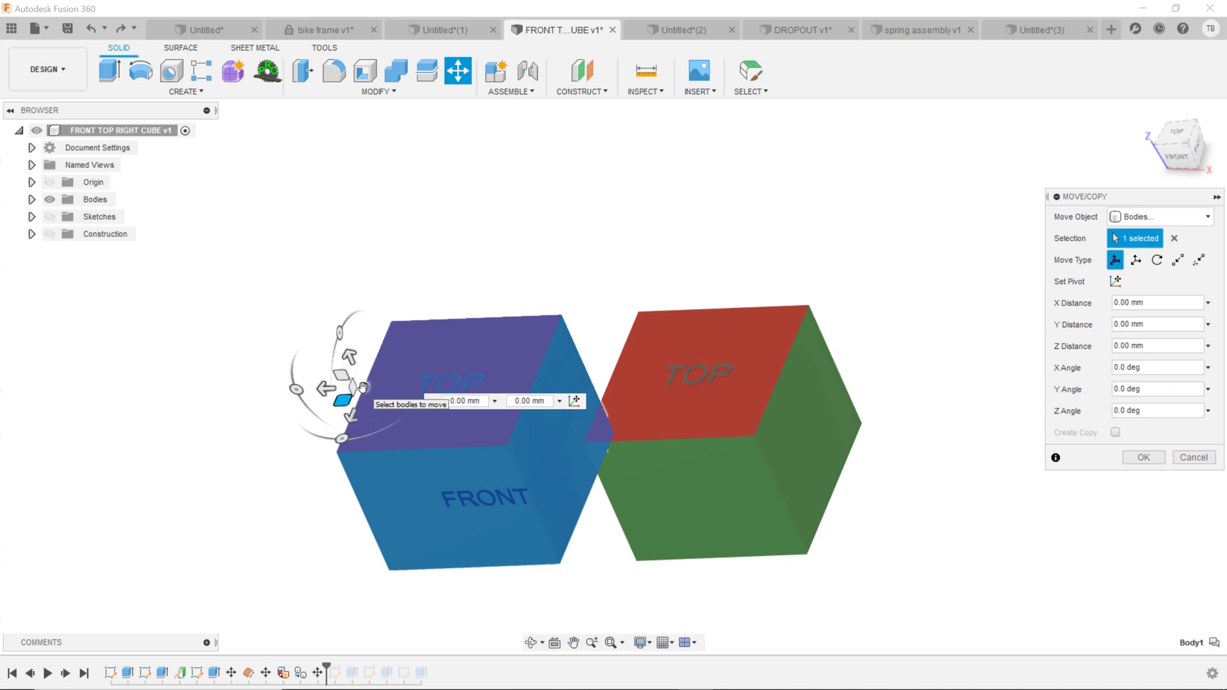
pyautogui.click(364, 386)
pyautogui.moveTo(378, 379); pyautogui.dragTo(333, 369)
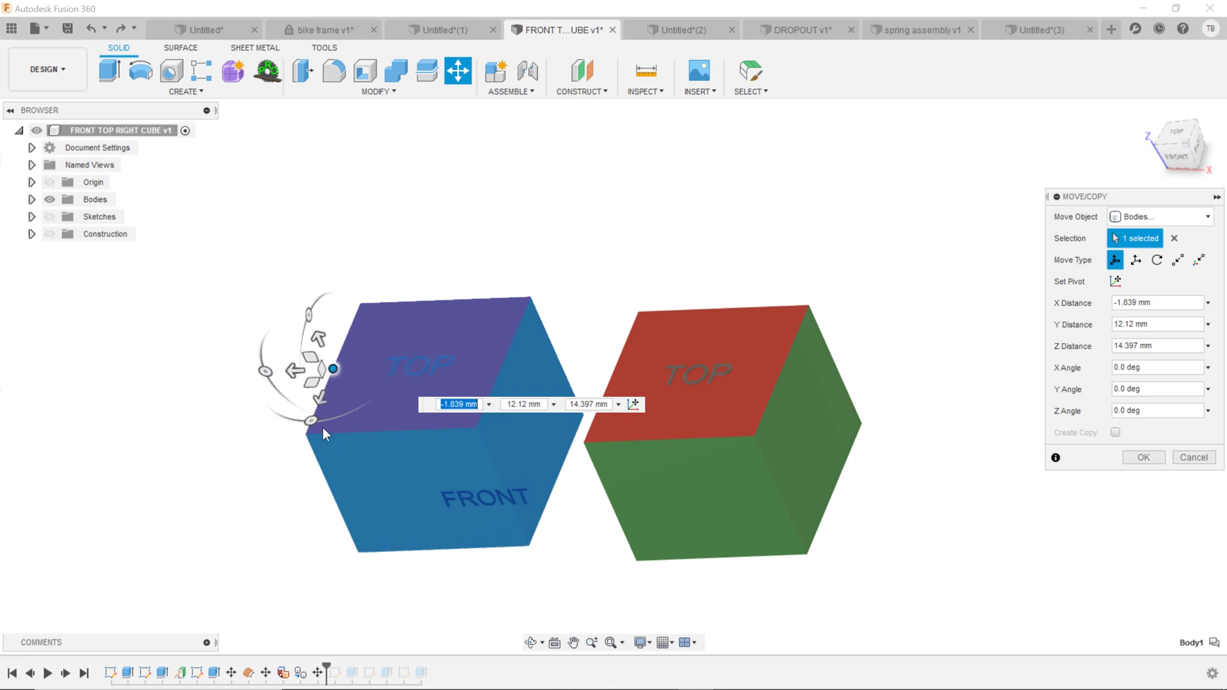
pyautogui.moveTo(322, 393); pyautogui.dragTo(302, 301)
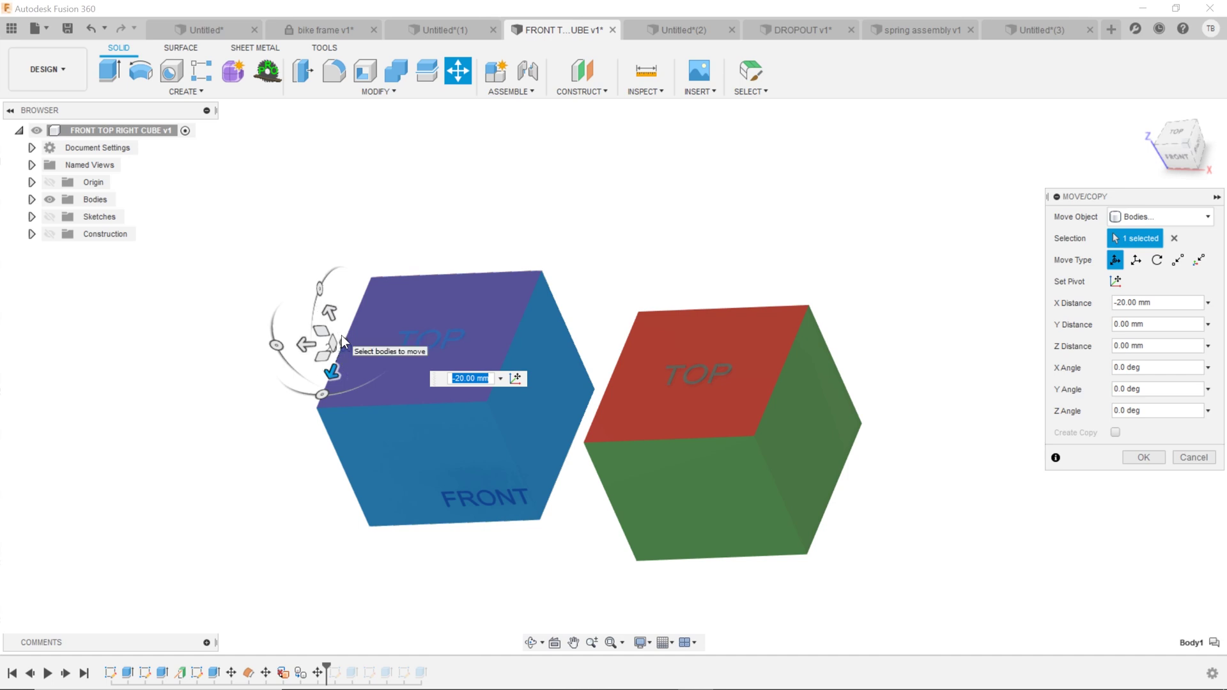
pyautogui.click(1157, 300)
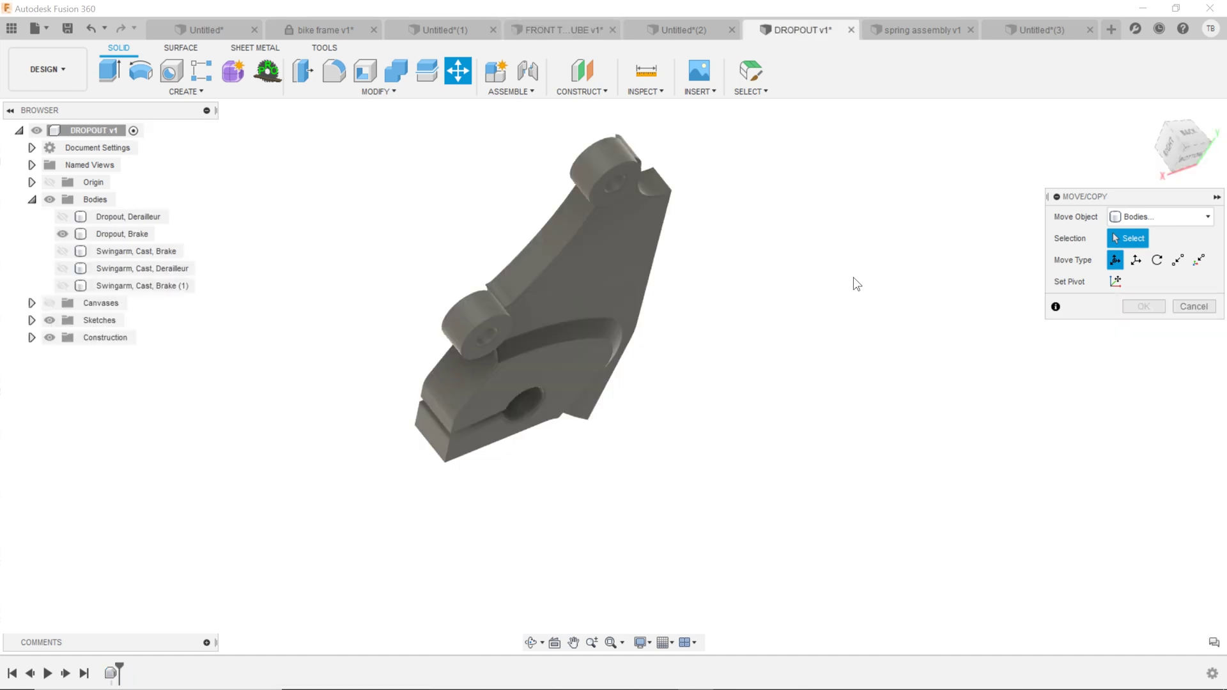
# Step: Switch Move Object to Faces and begin picking faces on the dropout
pyautogui.click(1133, 216)
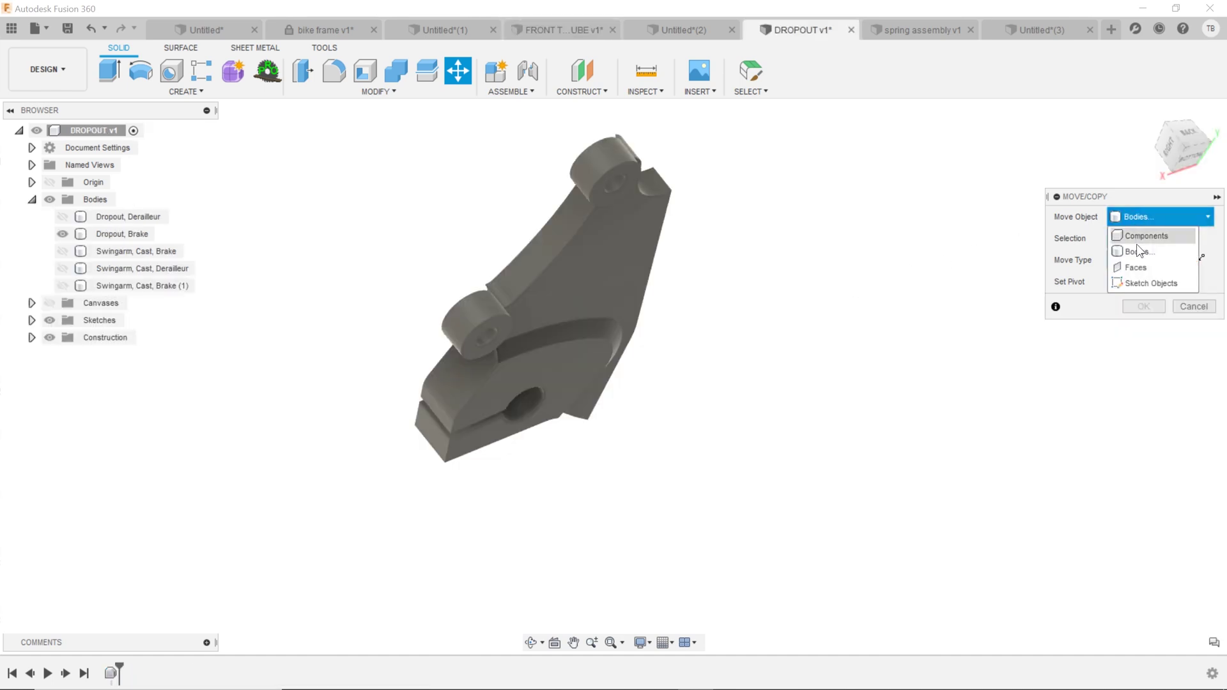
pyautogui.click(1137, 266)
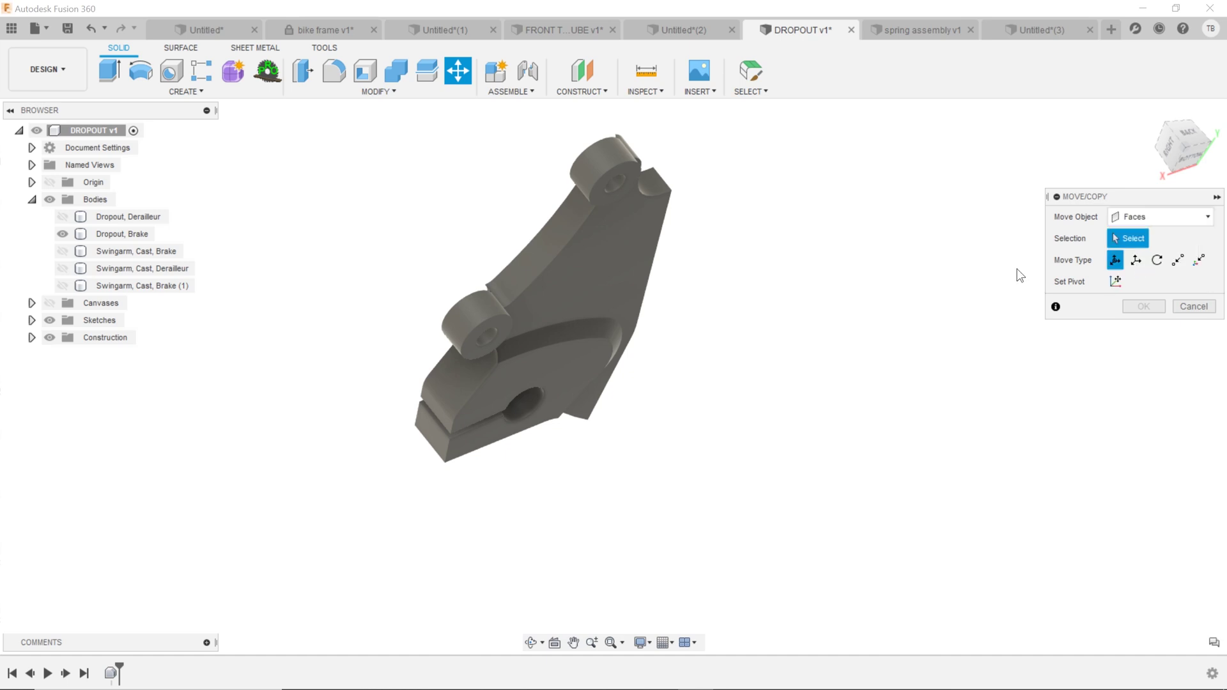
pyautogui.click(613, 317)
pyautogui.scroll(5, 611, 160)
pyautogui.scroll(-8, 773, 359)
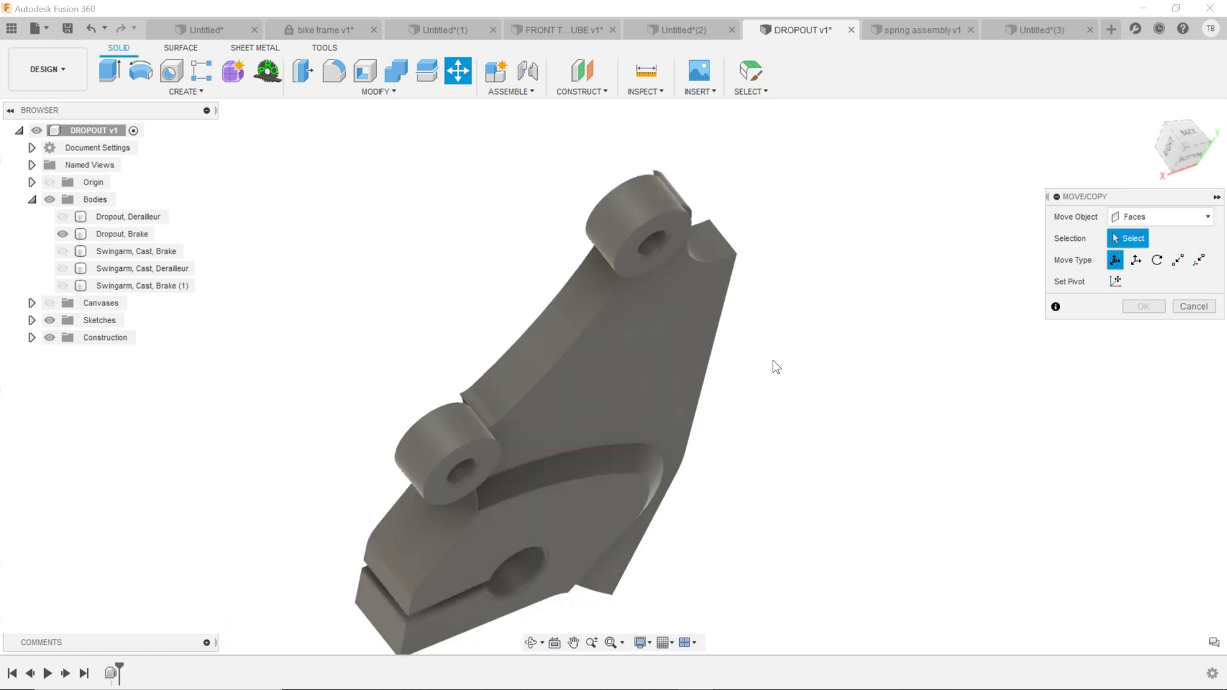
# Step: Select the upper boss's outer cylinder, inner bore and front ring faces
pyautogui.keyDown('shift'); pyautogui.moveTo(732, 514); pyautogui.dragTo(707, 514, button='middle'); pyautogui.keyUp('shift')
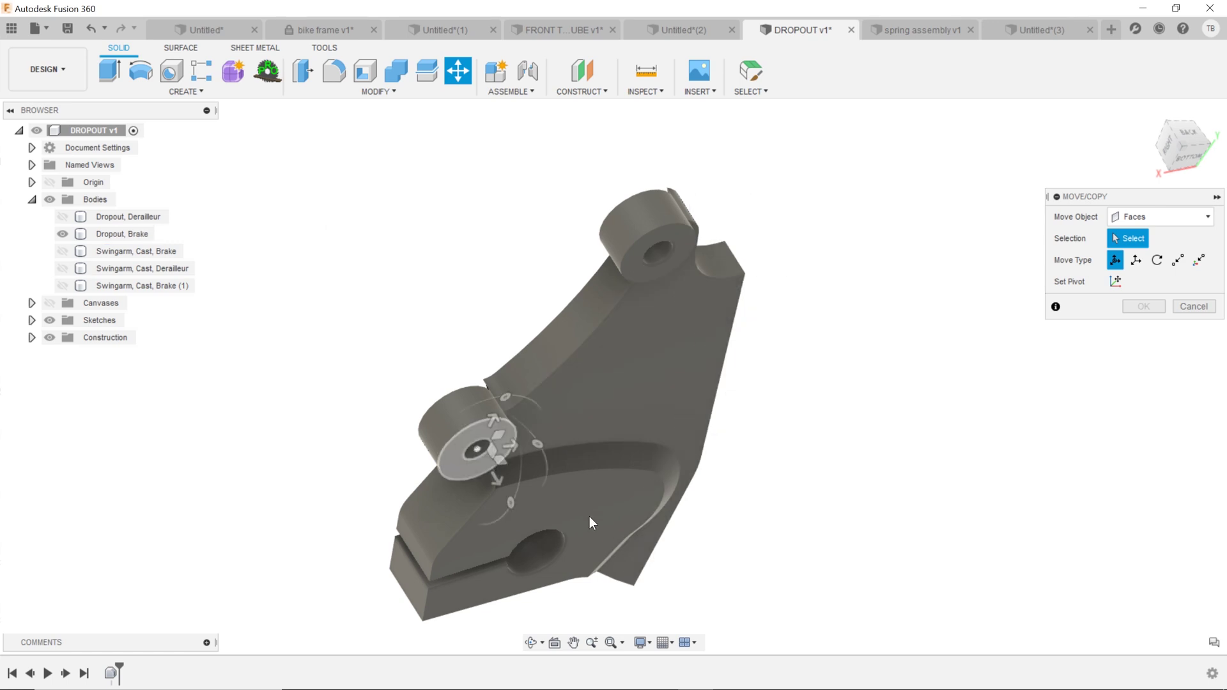
pyautogui.click(629, 282)
pyautogui.scroll(5, 630, 218)
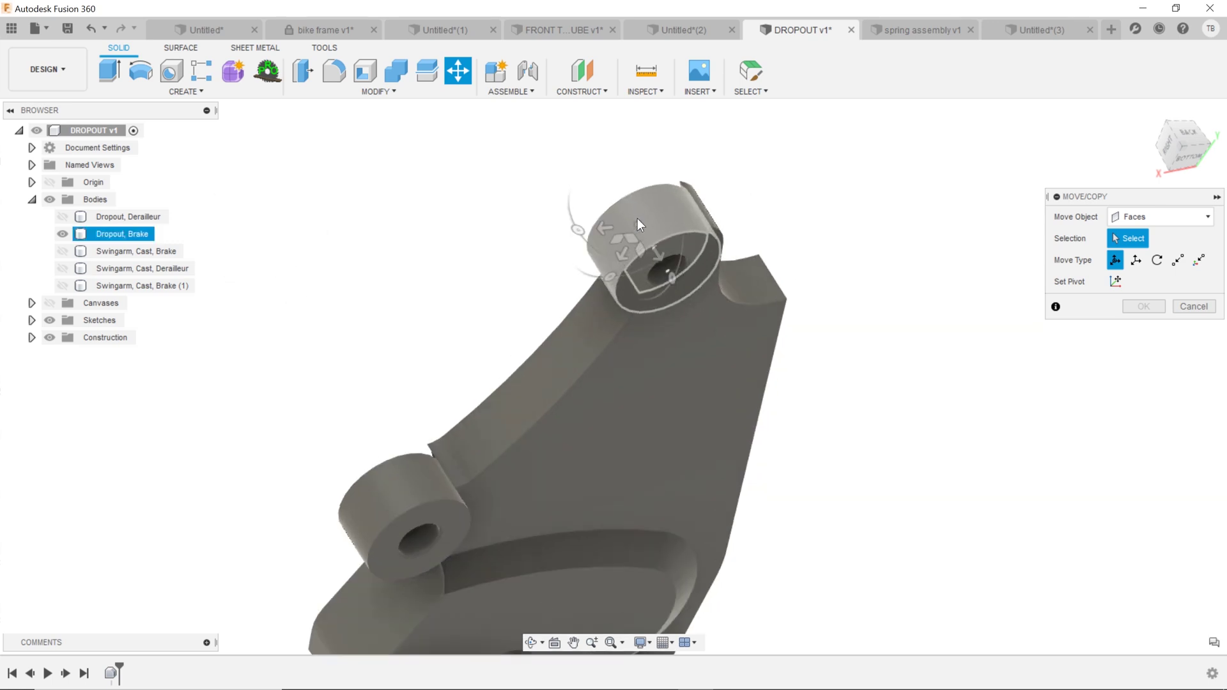
pyautogui.click(663, 218)
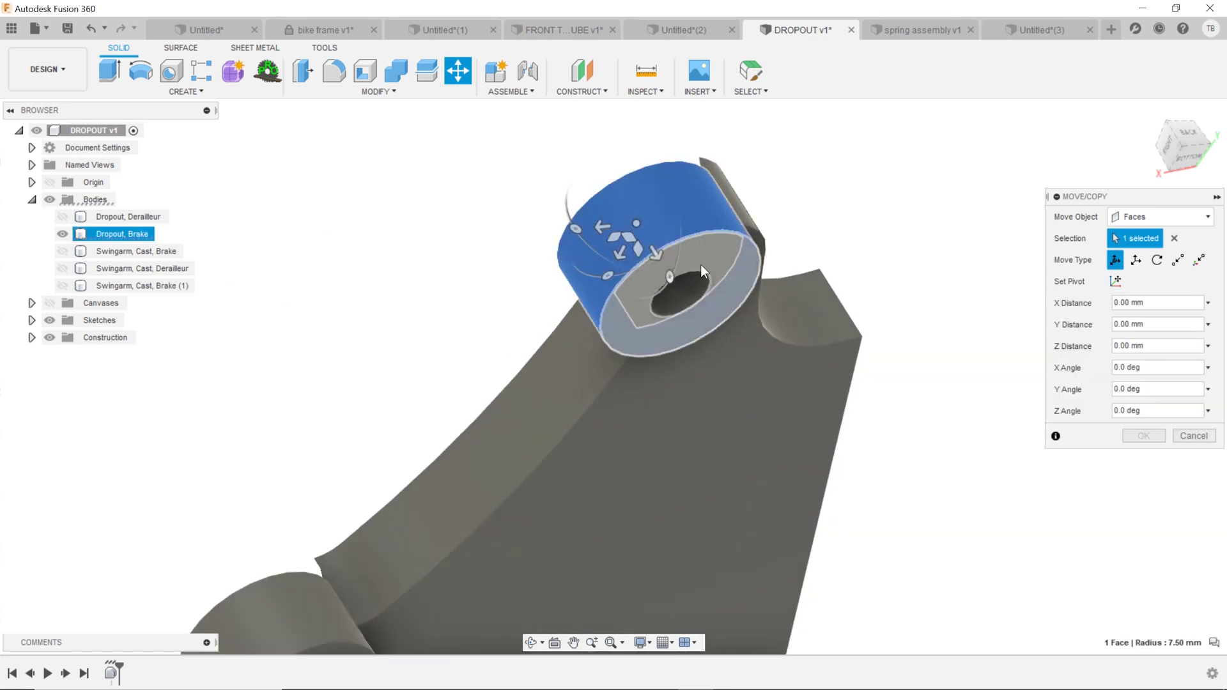
pyautogui.click(695, 297)
pyautogui.keyDown('shift'); pyautogui.moveTo(693, 297); pyautogui.dragTo(669, 209, button='middle'); pyautogui.keyUp('shift')
pyautogui.click(636, 378)
pyautogui.click(677, 206)
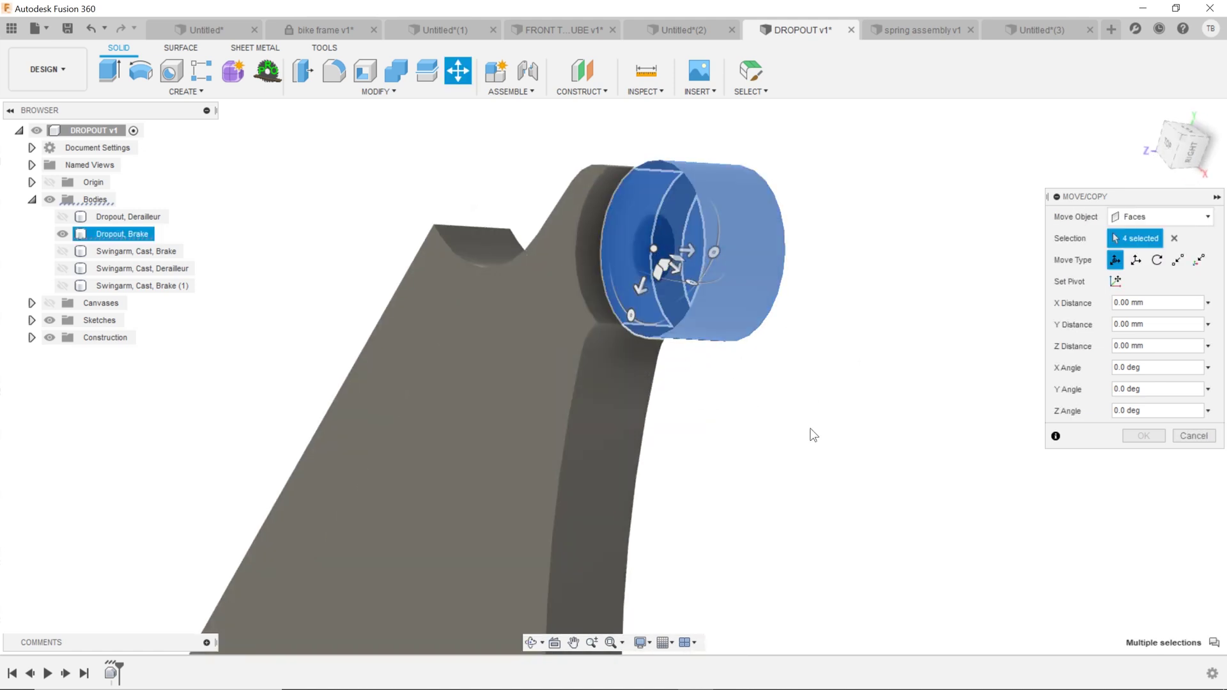
pyautogui.keyDown('shift'); pyautogui.moveTo(808, 430); pyautogui.dragTo(726, 473, button='middle'); pyautogui.keyUp('shift')
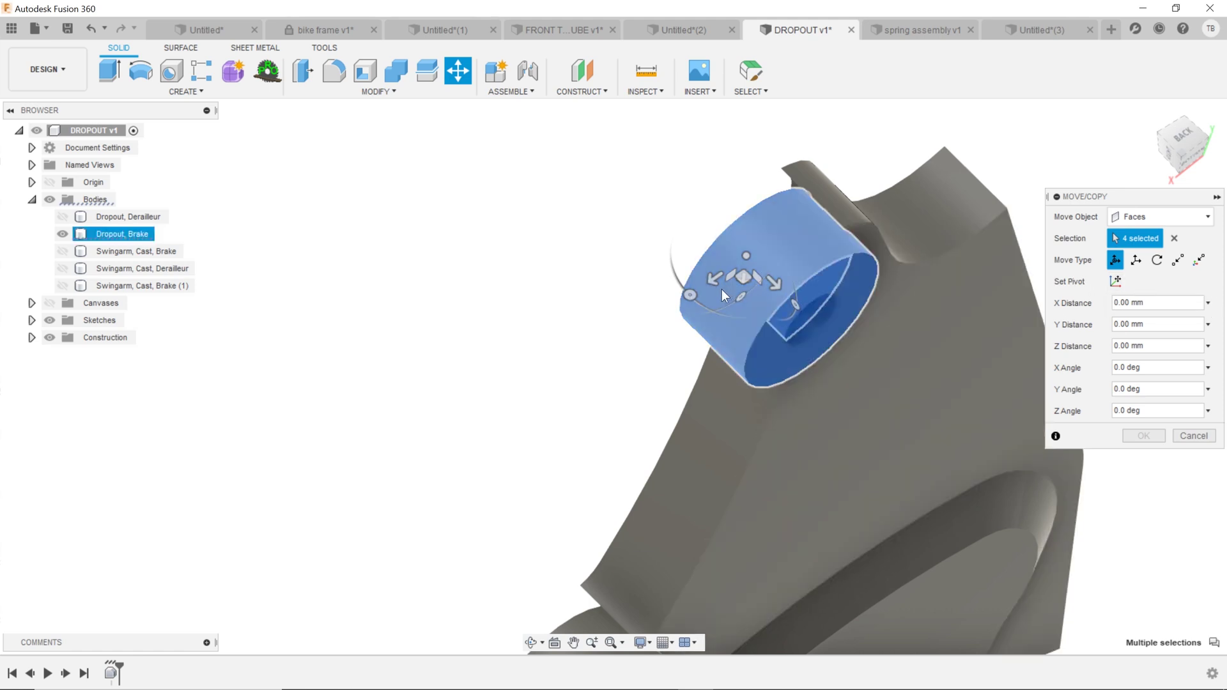
# Step: Rotate the selected boss faces to 25 degrees with the rotation handle
pyautogui.click(689, 296)
pyautogui.moveTo(689, 296); pyautogui.dragTo(1041, 354)
pyautogui.moveTo(682, 286)
pyautogui.mouseDown()
pyautogui.moveTo(665, 265)
pyautogui.moveTo(674, 255)
pyautogui.moveTo(676, 270)
pyautogui.mouseUp()
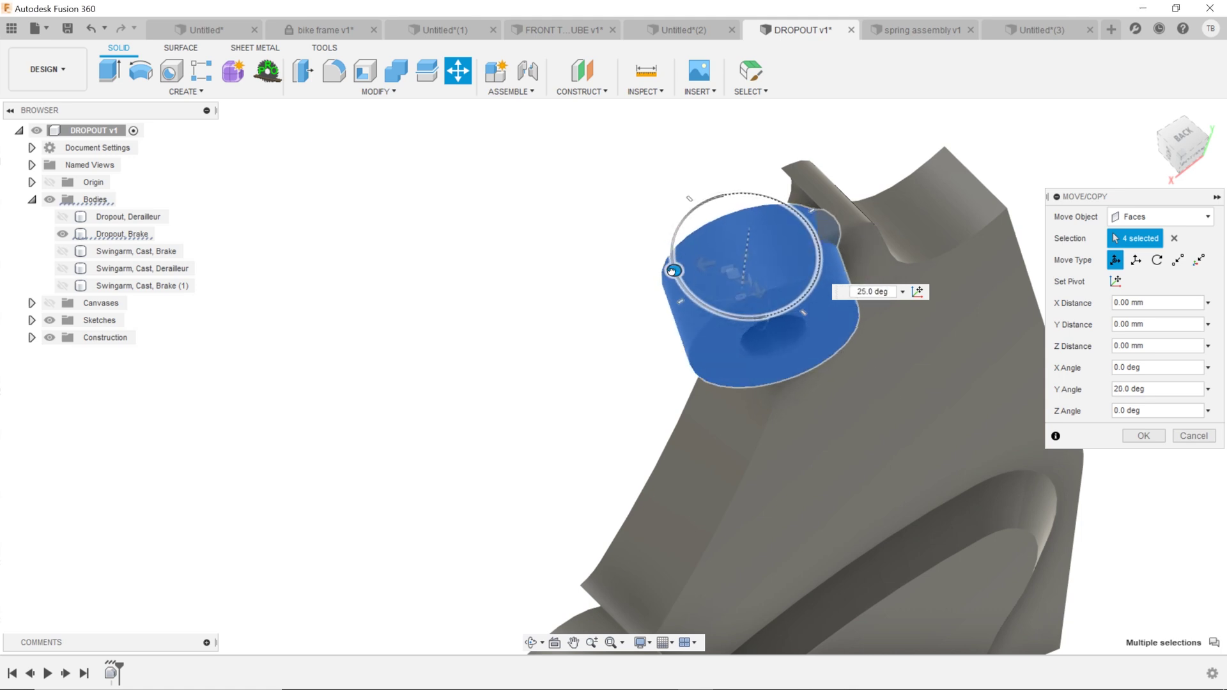
pyautogui.click(1149, 435)
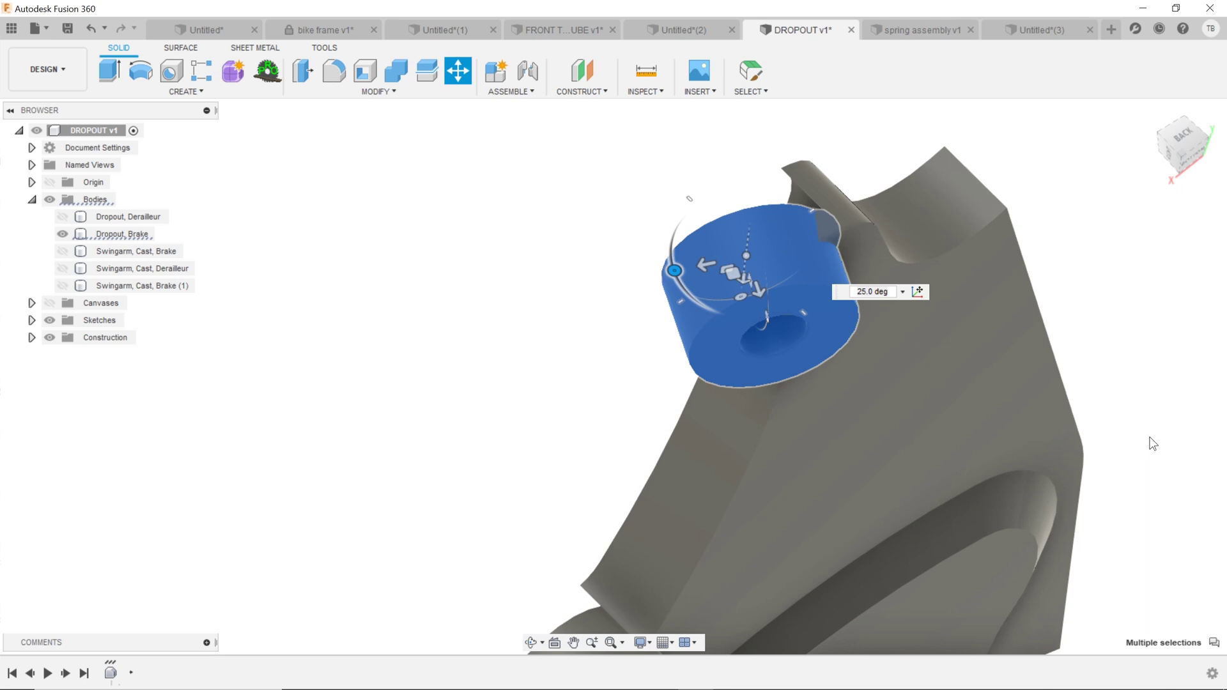
# Step: Commit the 25-degree boss face rotation and zoom in to inspect the angled boss
pyautogui.press('Return')
pyautogui.keyDown('shift'); pyautogui.moveTo(685, 381); pyautogui.dragTo(673, 355, button='middle'); pyautogui.keyUp('shift')
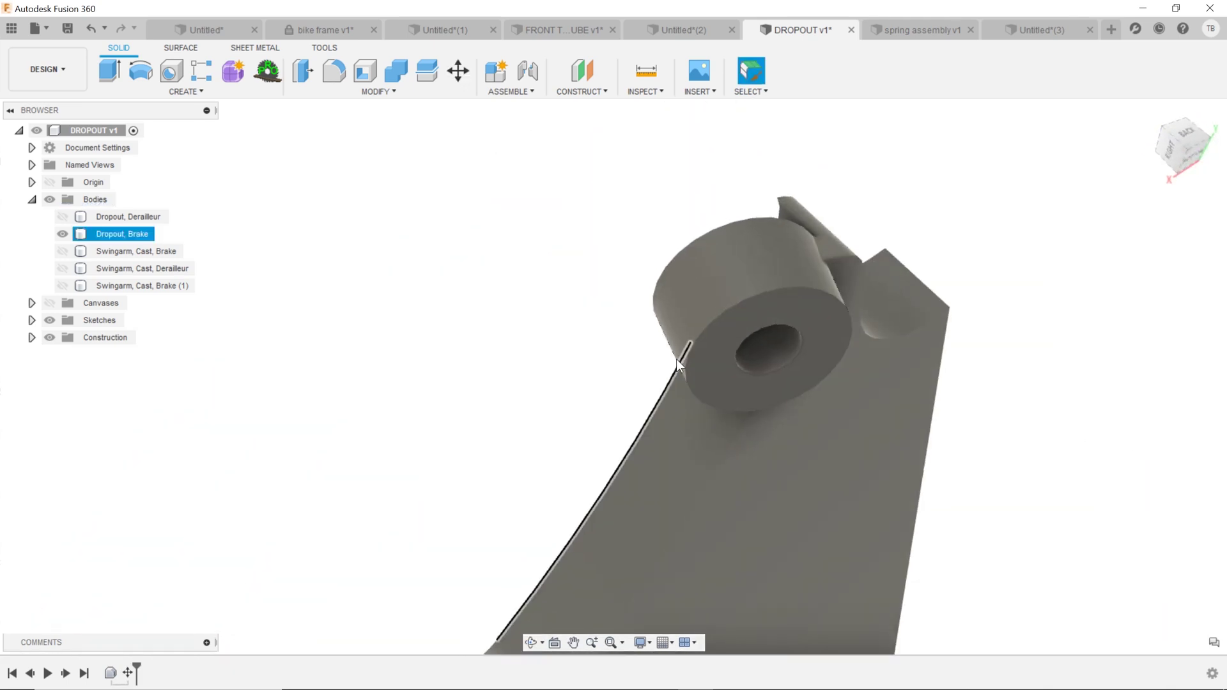
pyautogui.scroll(3, 657, 436)
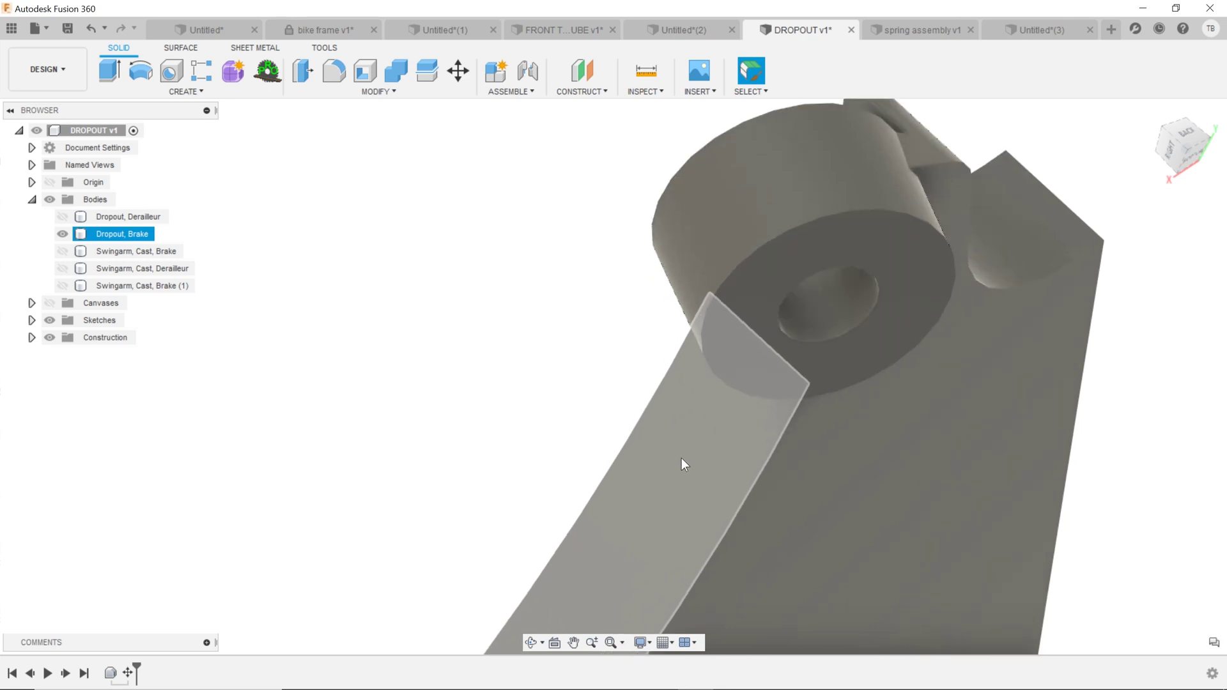